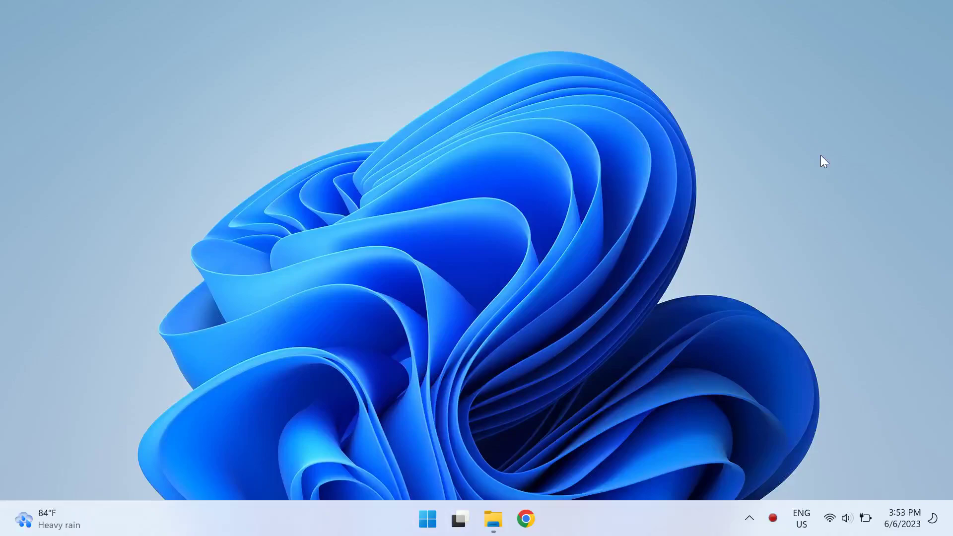
# - Find Date and Time through a Control Panel search and open its dialog, centred on screen
pyautogui.press('super')
pyautogui.write('control')
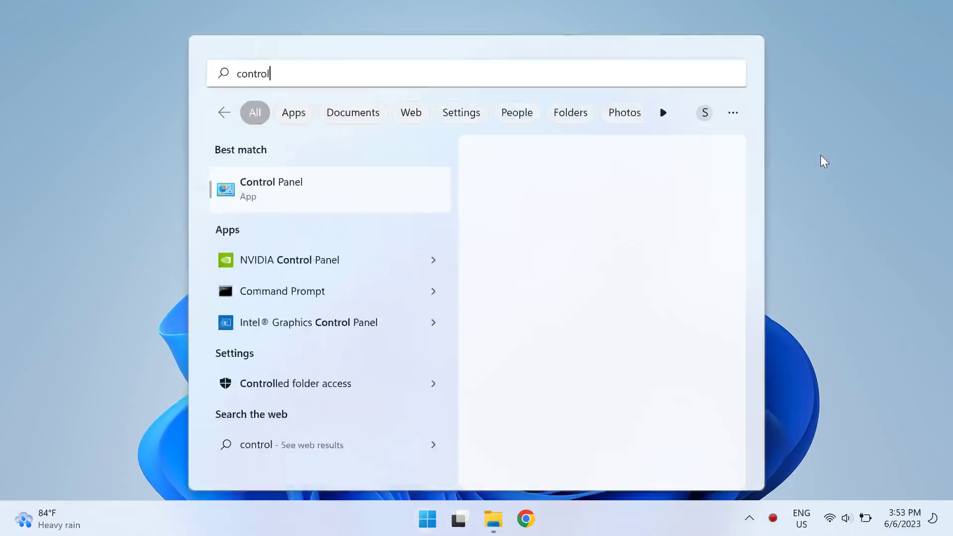
pyautogui.press('Return')
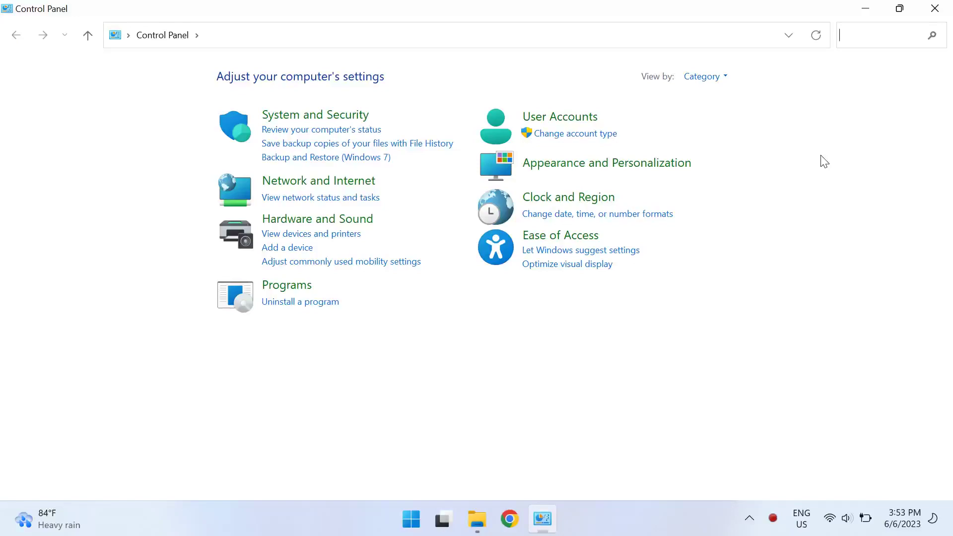
pyautogui.click(857, 47)
pyautogui.write('date and time')
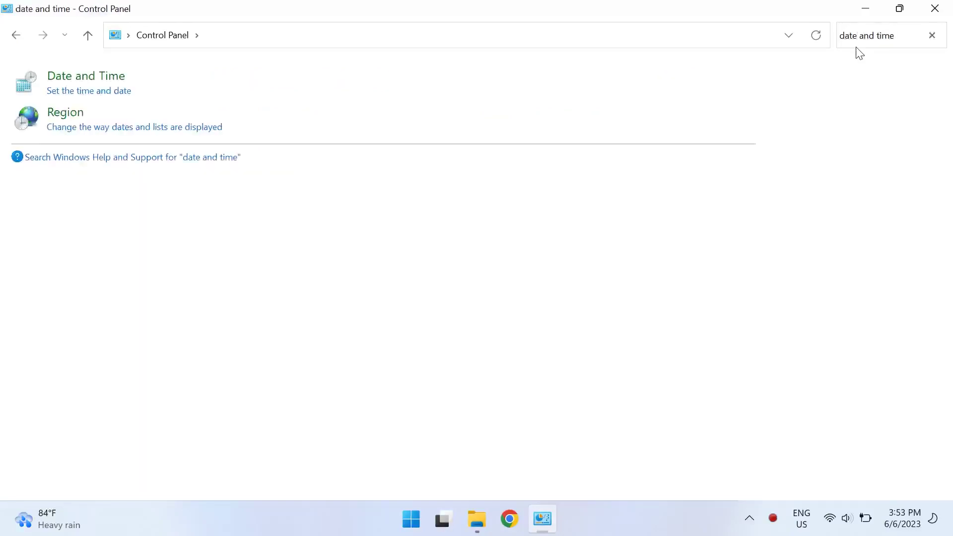
pyautogui.click(94, 81)
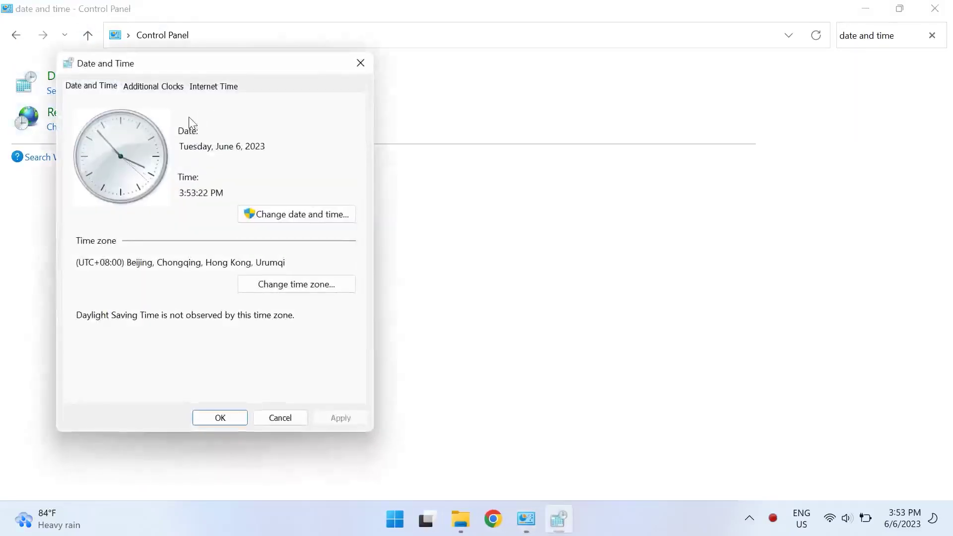
pyautogui.click(290, 221)
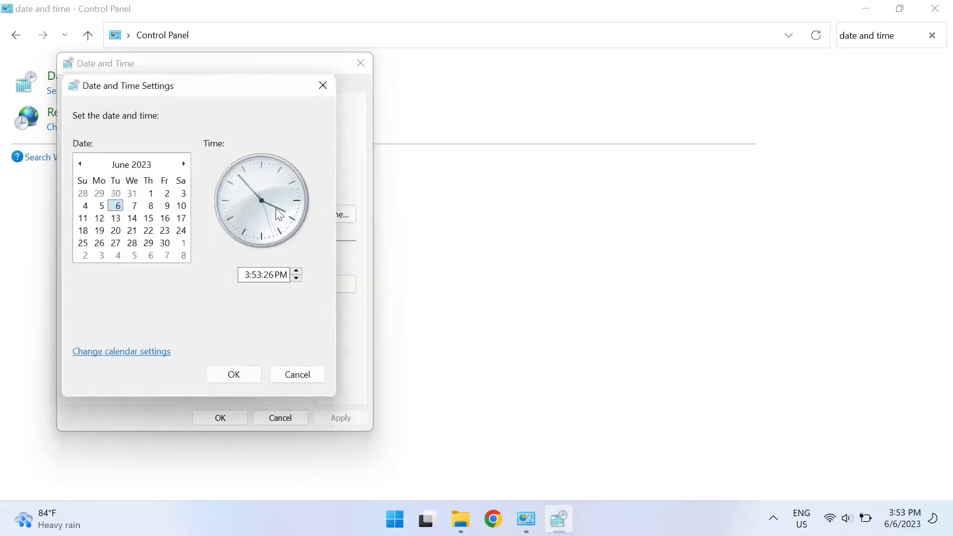
pyautogui.click(326, 90)
pyautogui.moveTo(184, 67); pyautogui.dragTo(361, 82)
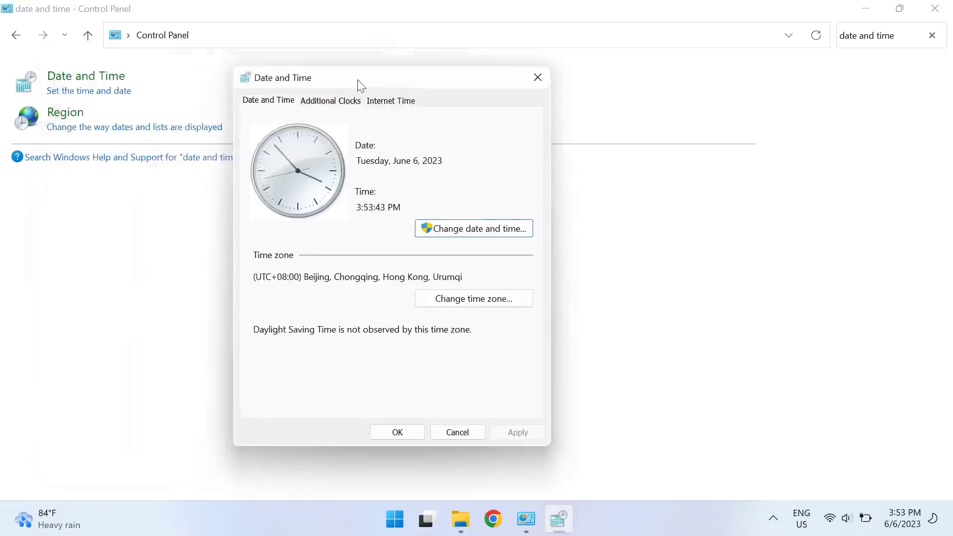
# - Keep time.windows.com as the Internet Time server and synchronize the clock now
pyautogui.click(386, 102)
pyautogui.click(451, 297)
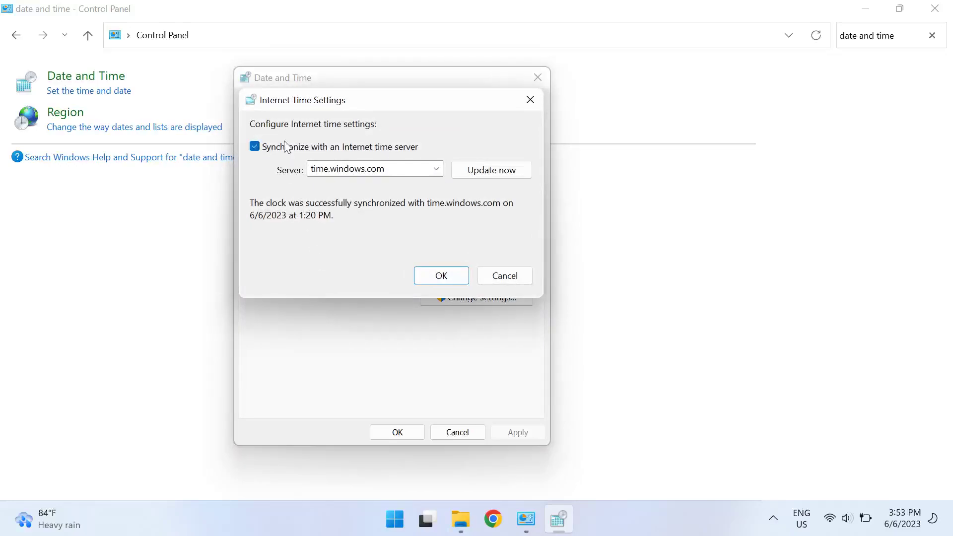
pyautogui.click(323, 170)
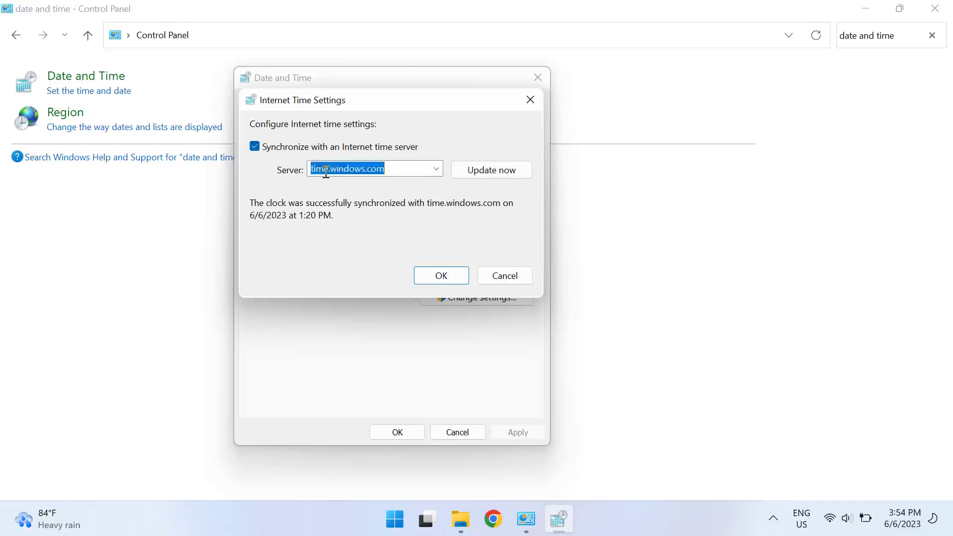
pyautogui.click(437, 169)
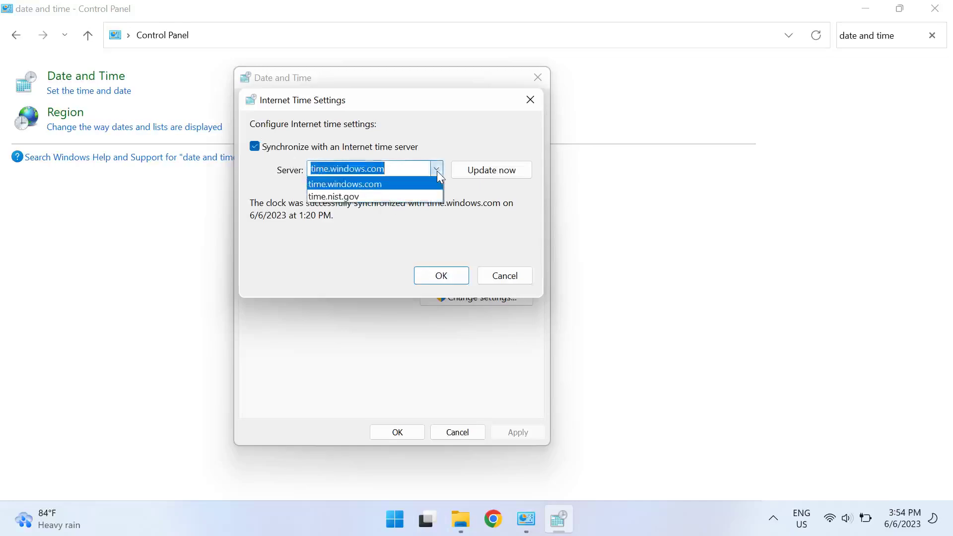
pyautogui.click(435, 171)
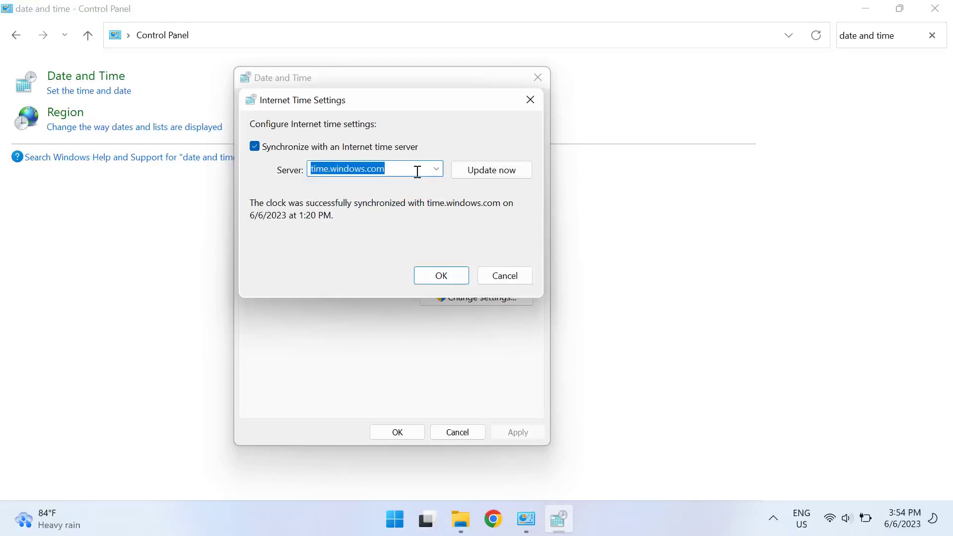
pyautogui.click(490, 174)
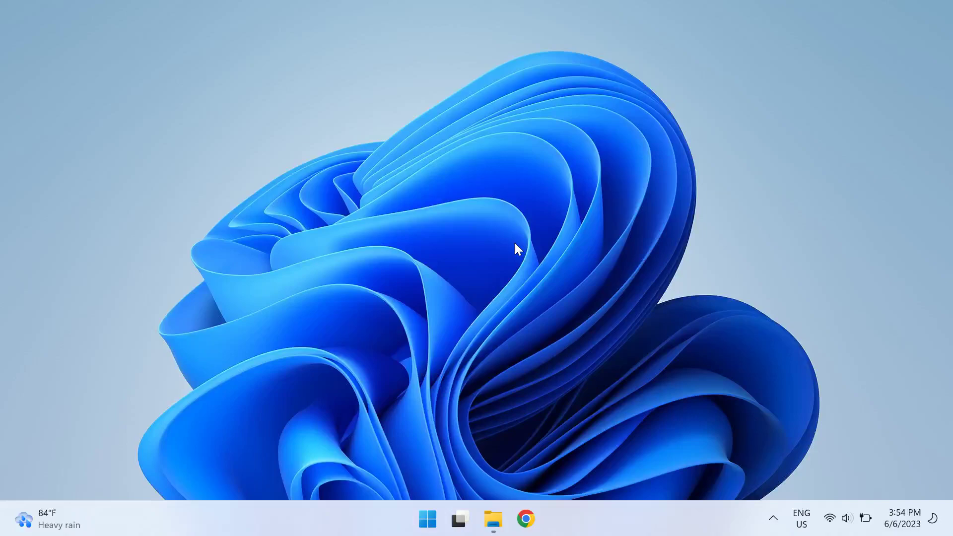
pyautogui.click(493, 517)
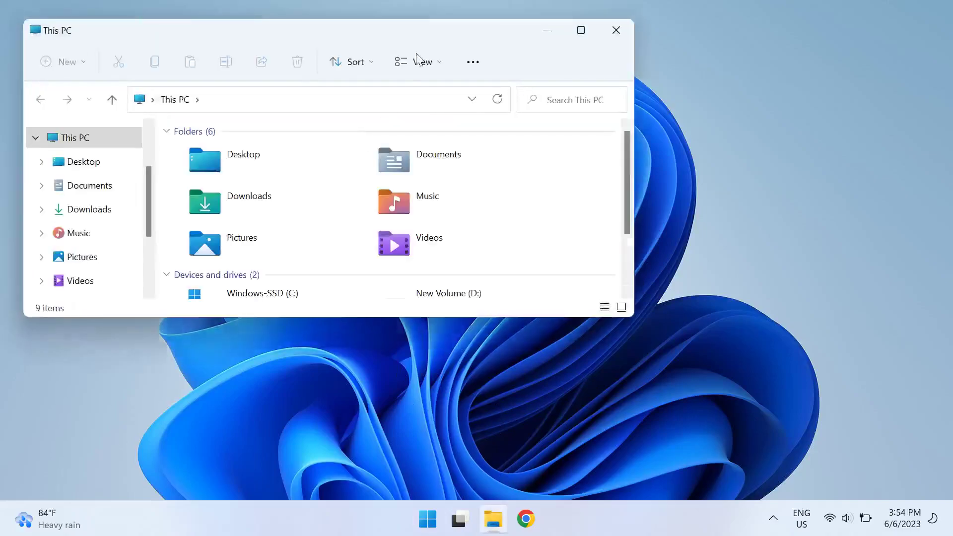
pyautogui.moveTo(425, 98); pyautogui.dragTo(383, 8)
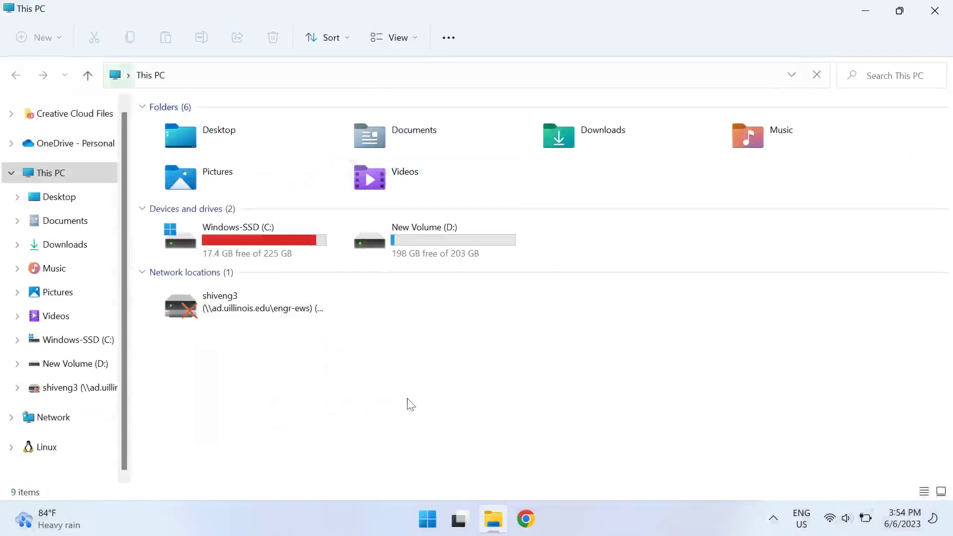
pyautogui.press('w')
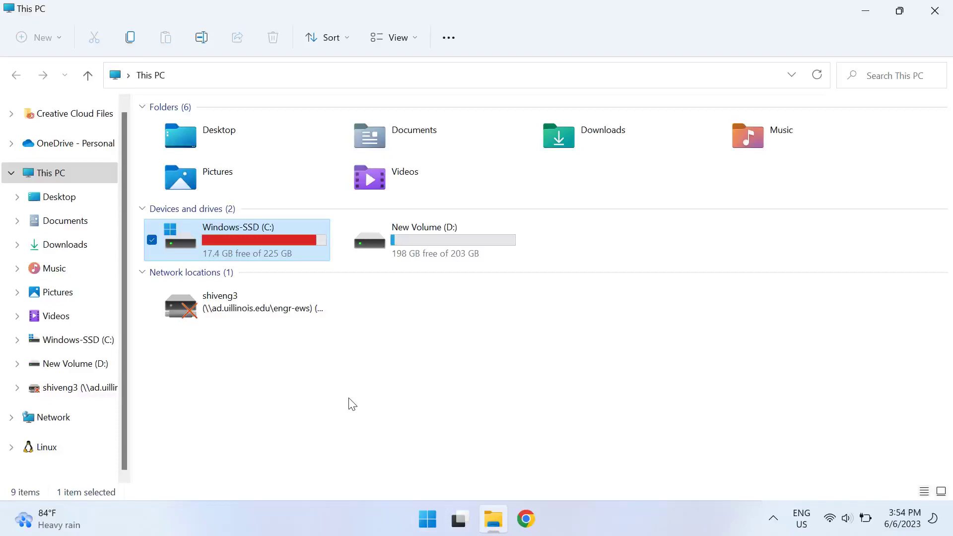
pyautogui.click(935, 11)
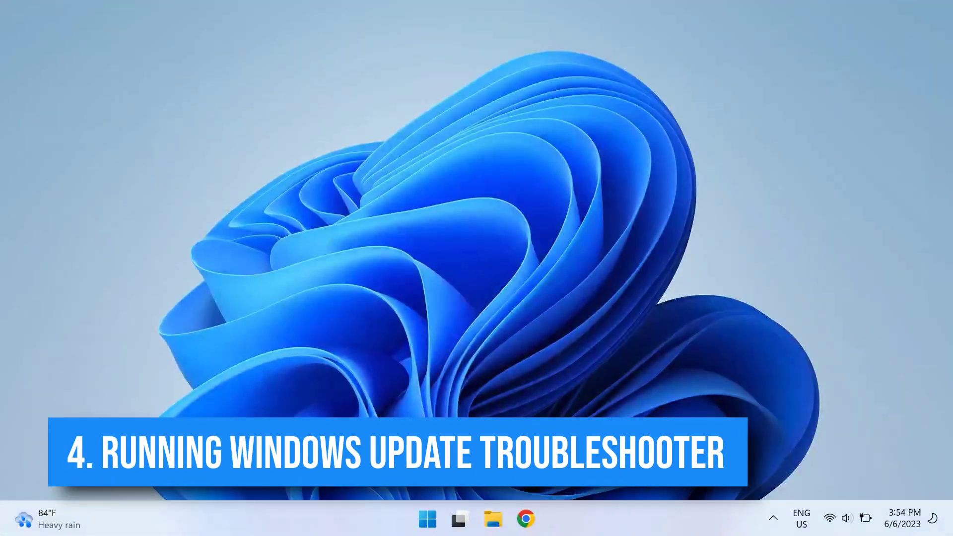
# - Start the Windows Update troubleshooter under Troubleshoot > Other troubleshooters, then close it
pyautogui.click(427, 516)
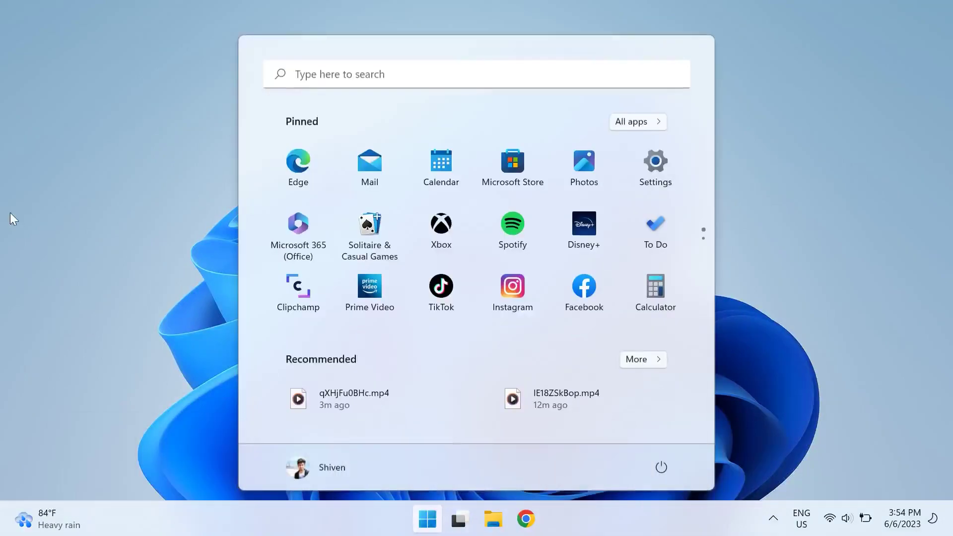
pyautogui.write('set')
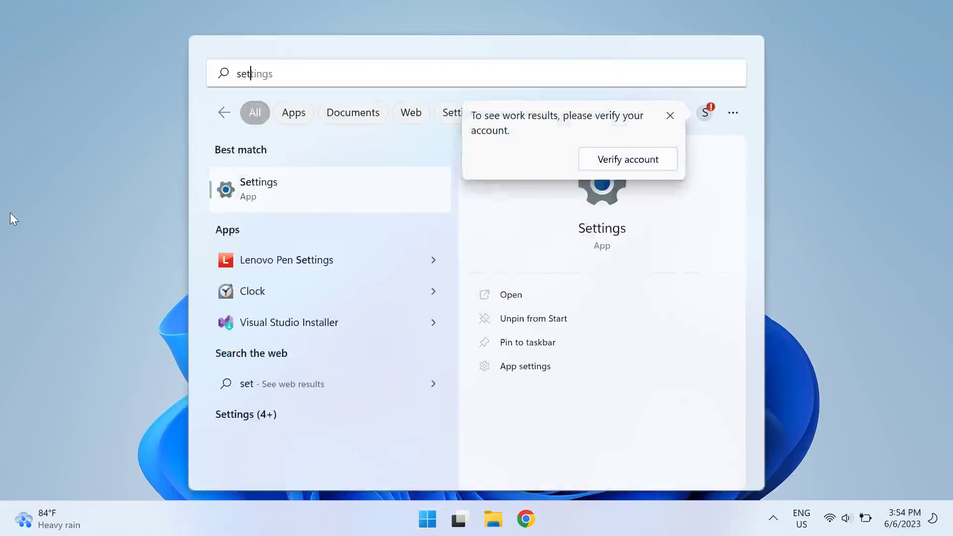
pyautogui.press('Return')
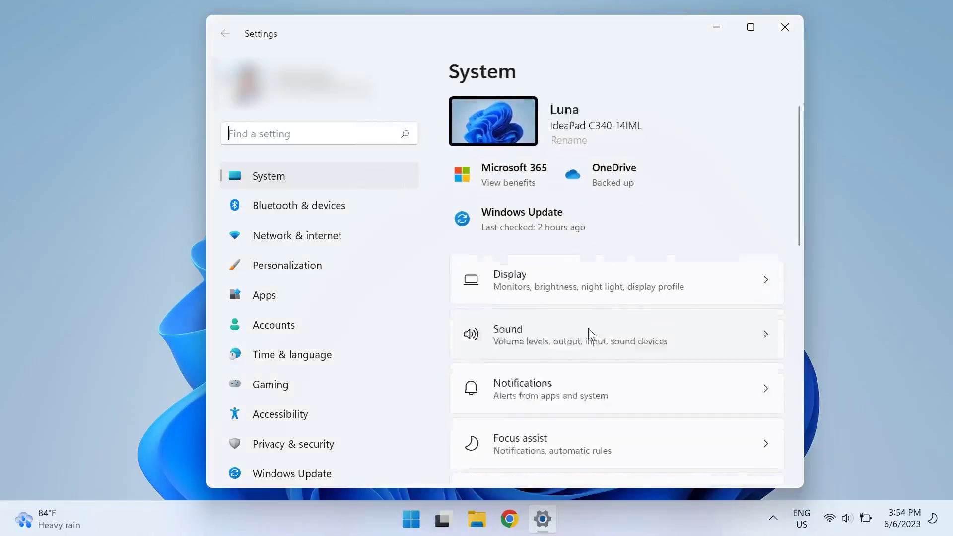
pyautogui.scroll(-10, 589, 334)
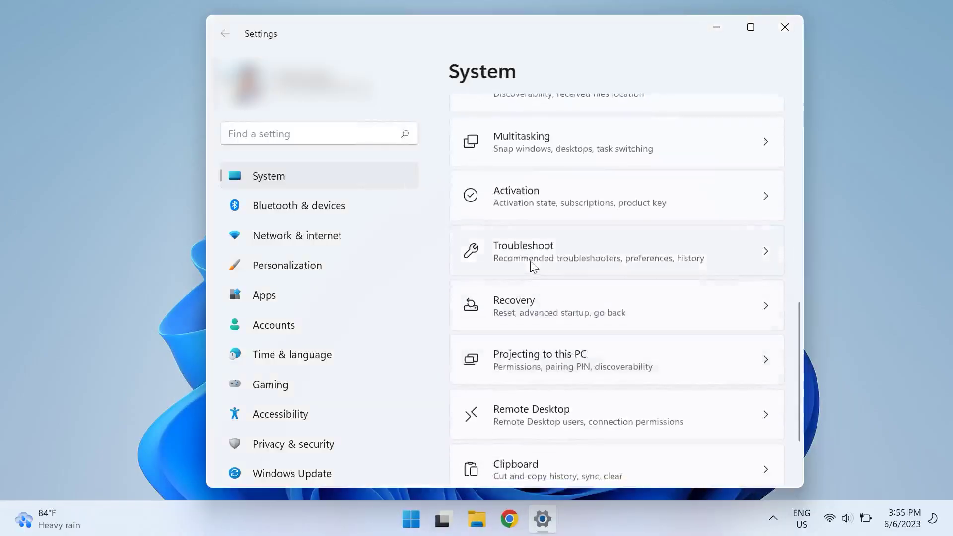
pyautogui.click(530, 261)
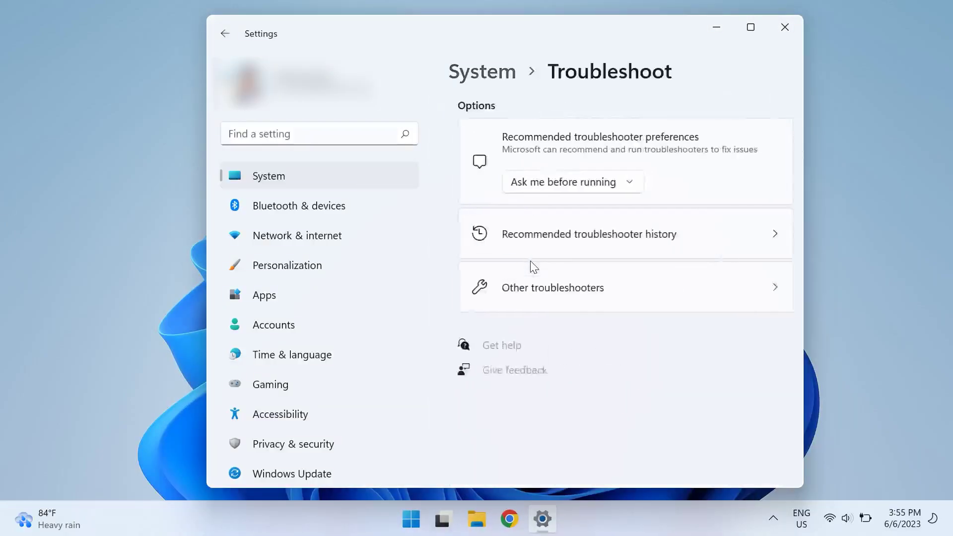
pyautogui.click(547, 304)
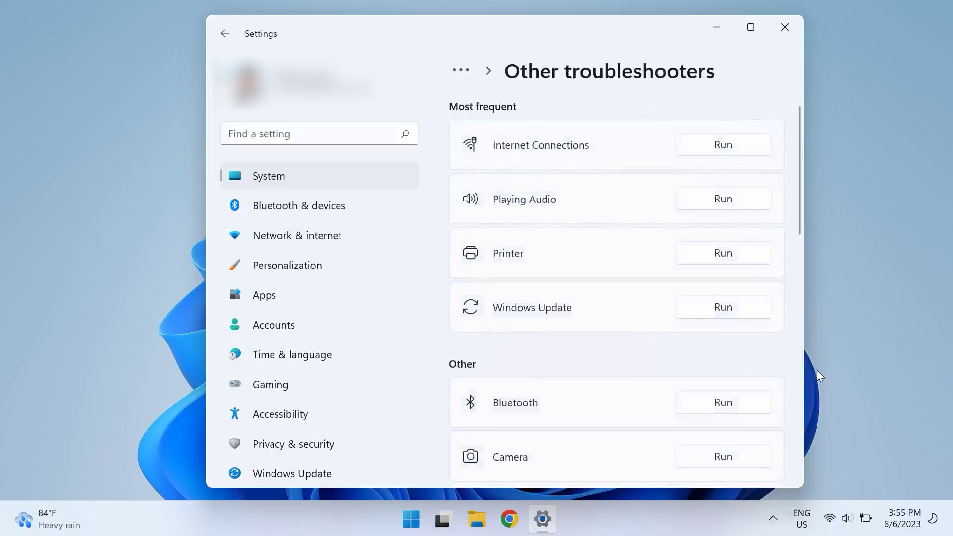
pyautogui.click(728, 306)
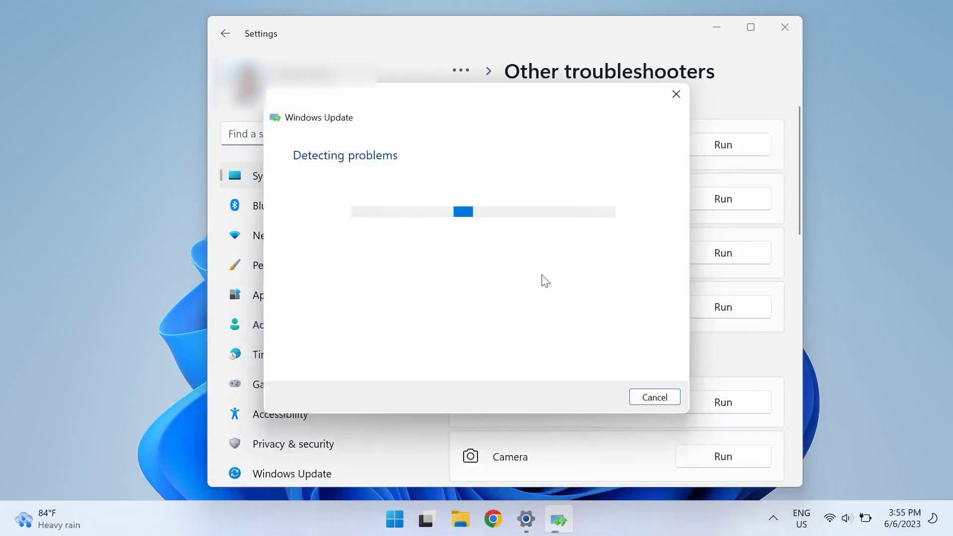
pyautogui.click(677, 95)
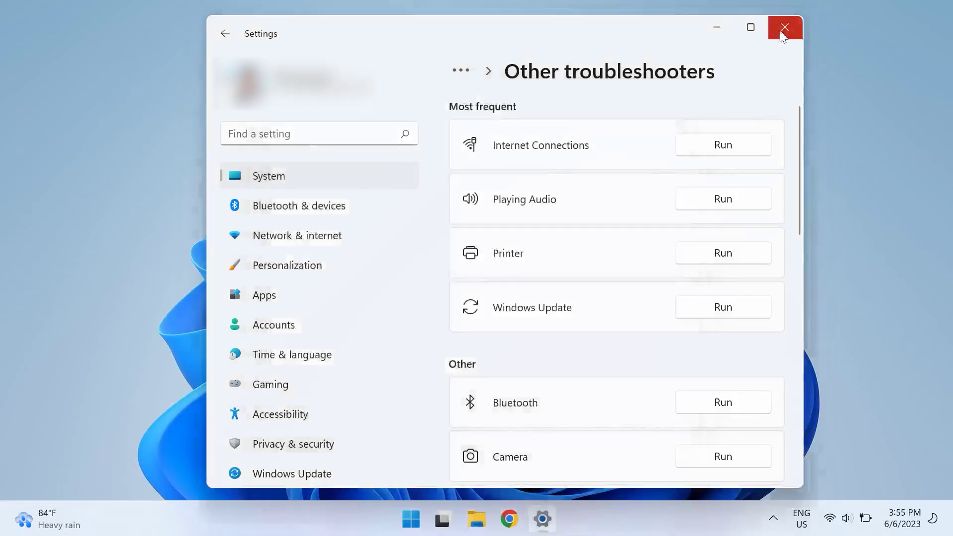
# - Close Settings and launch services.msc from the Run dialog
pyautogui.click(783, 31)
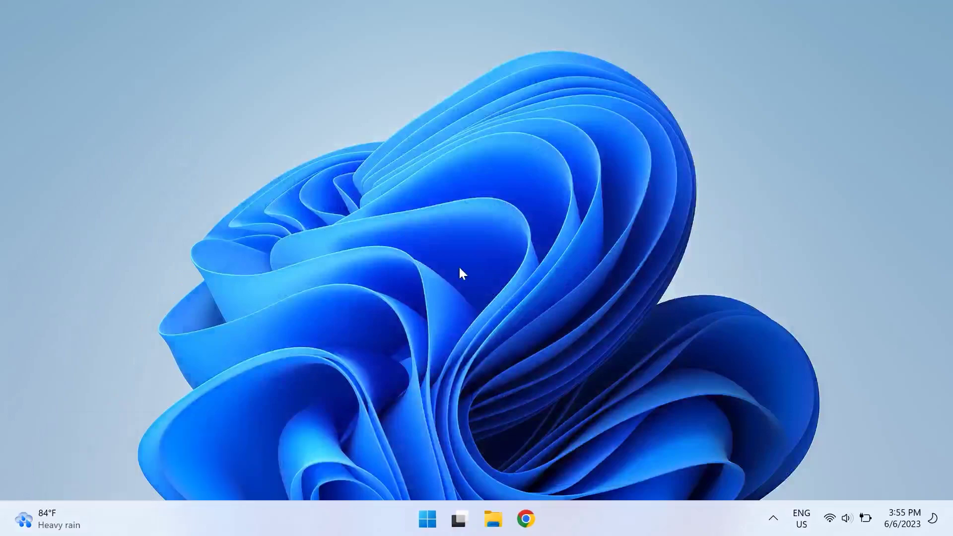
pyautogui.press('super+r')
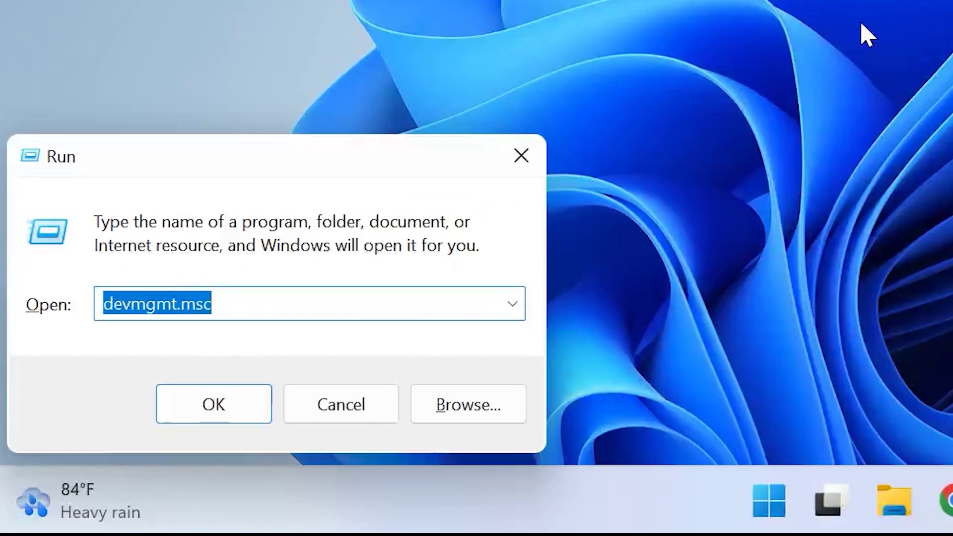
pyautogui.write('ser')
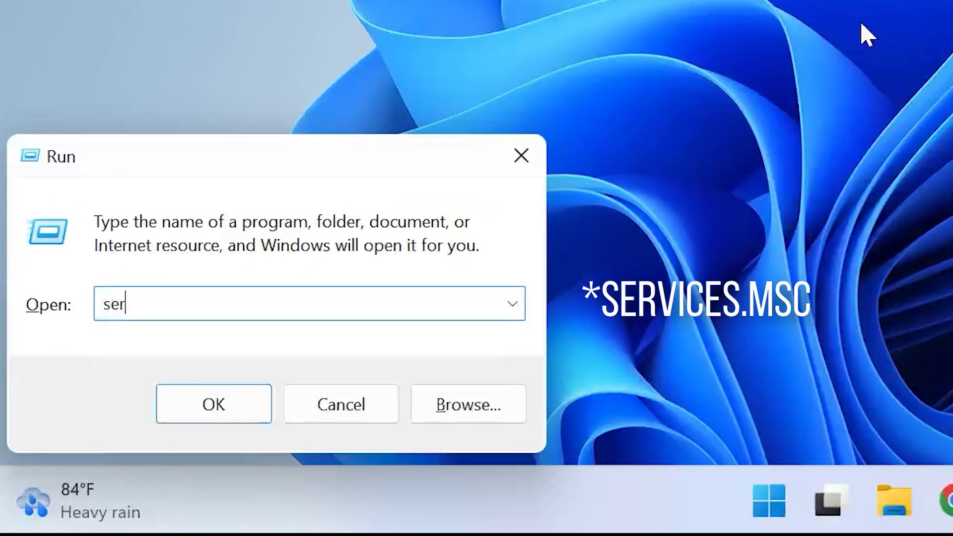
pyautogui.write('vices.msc')
pyautogui.press('Return')
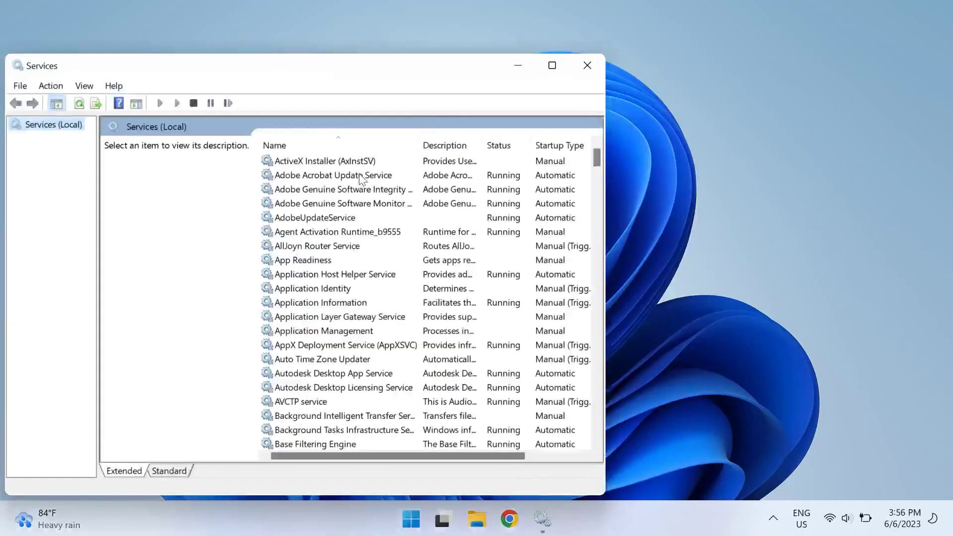
# - Set the Windows Update service's startup type to Automatic and apply it
pyautogui.moveTo(313, 67); pyautogui.dragTo(485, 60)
pyautogui.scroll(-20, 504, 278)
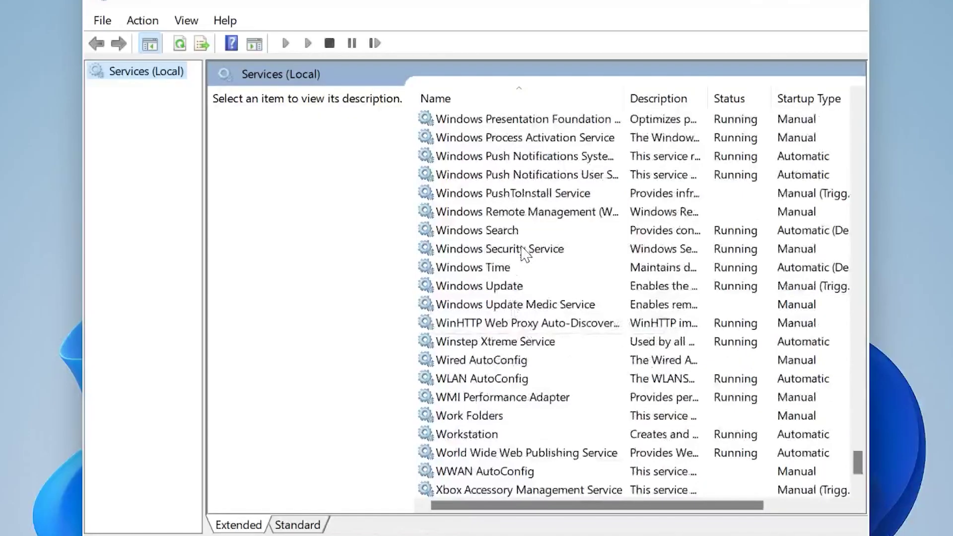
pyautogui.scroll(-2, 523, 250)
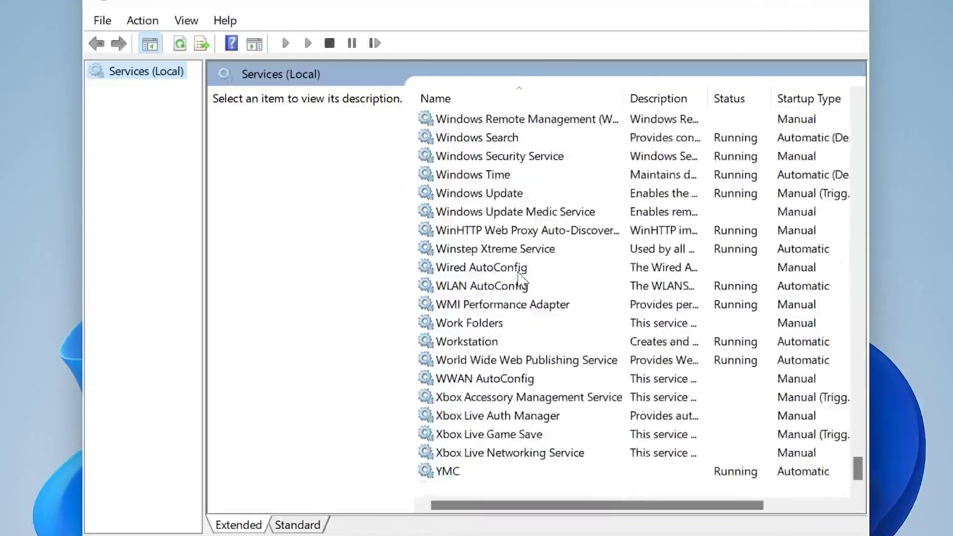
pyautogui.doubleClick(507, 192)
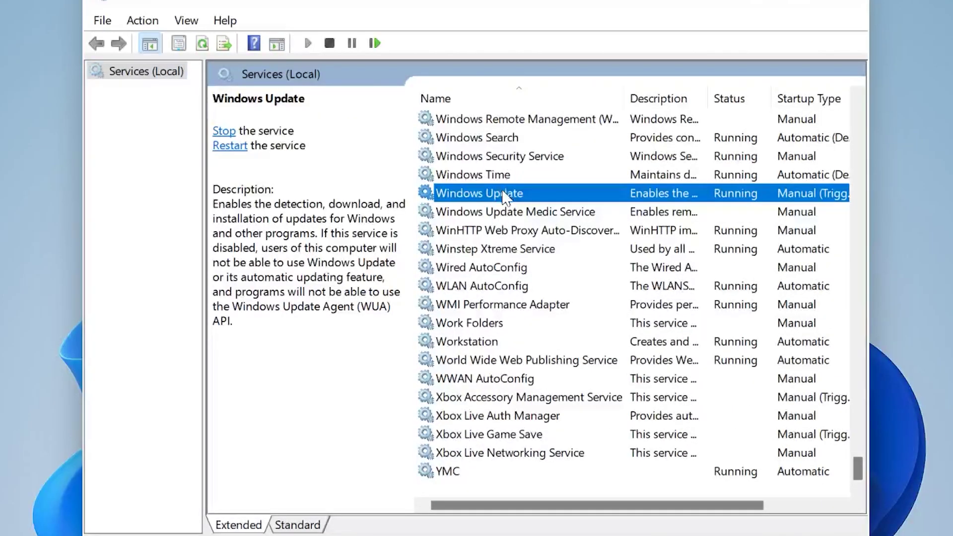
pyautogui.click(476, 258)
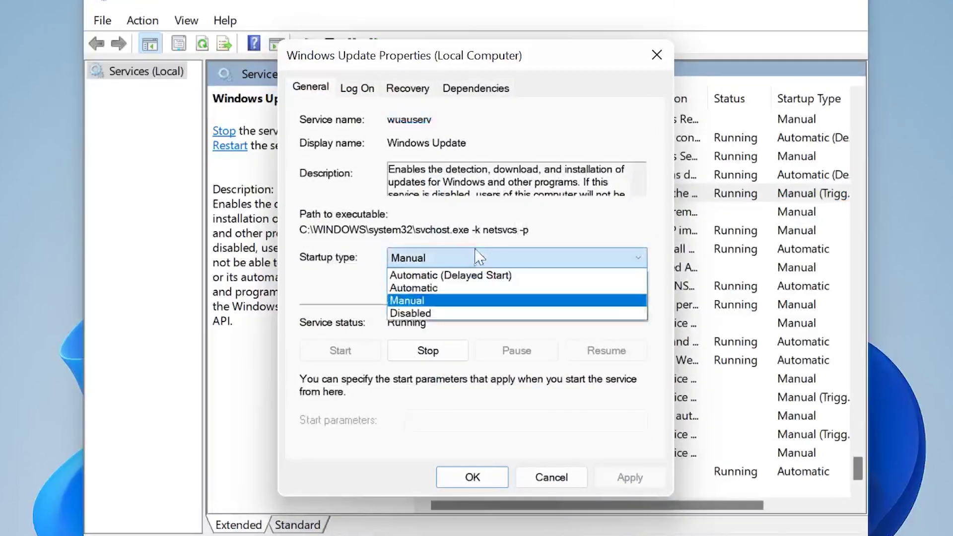
pyautogui.click(472, 288)
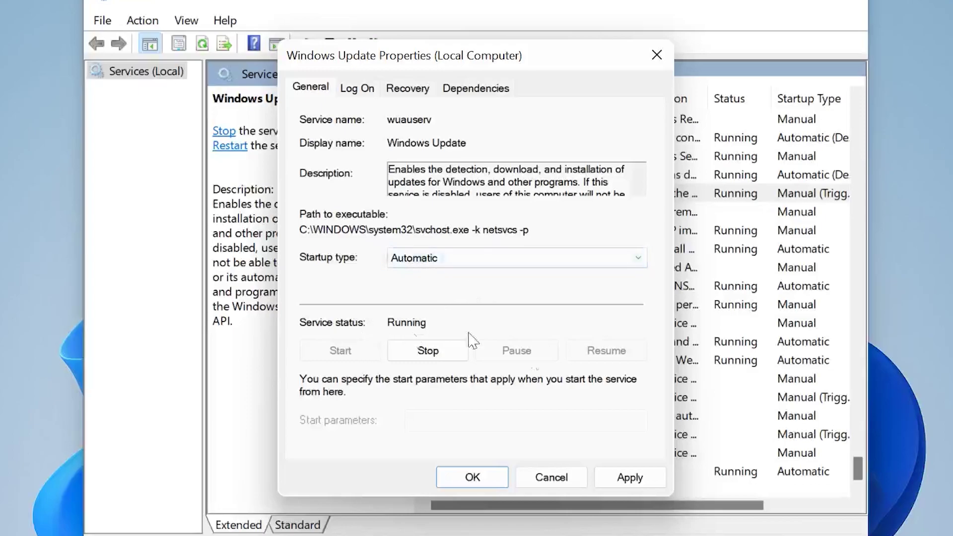
pyautogui.click(629, 478)
pyautogui.click(457, 477)
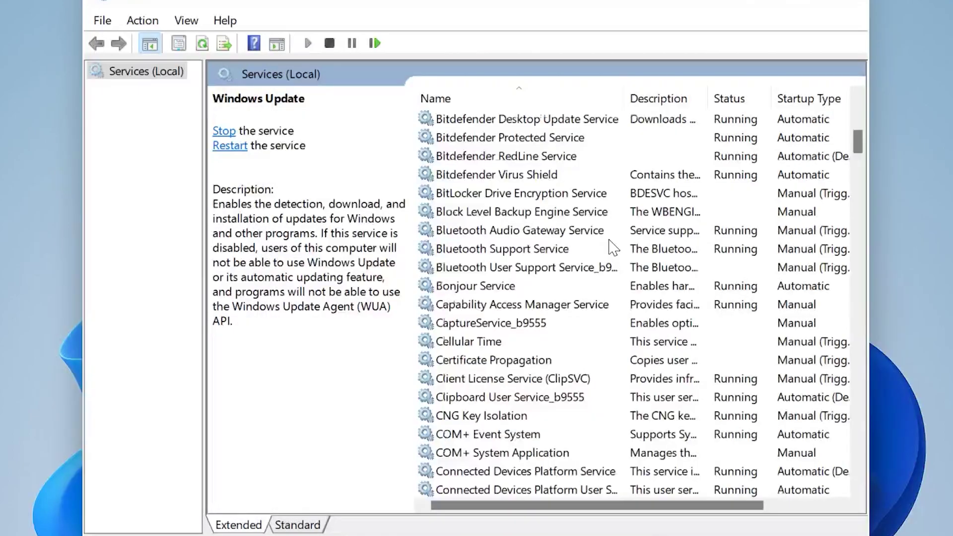
# - Review Cryptographic Services and Application Identity, then open Background Tasks Infrastructure Service properties
pyautogui.scroll(-4, 614, 249)
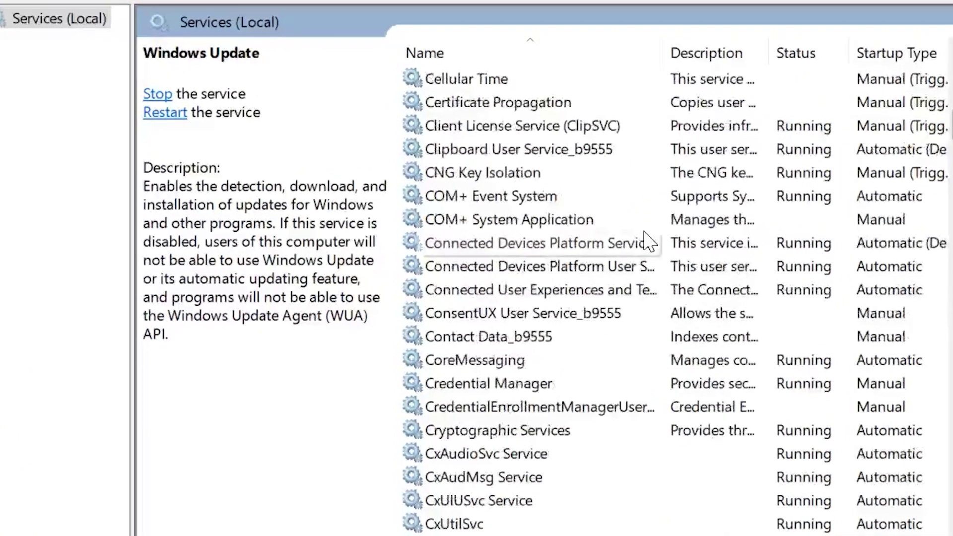
pyautogui.click(507, 400)
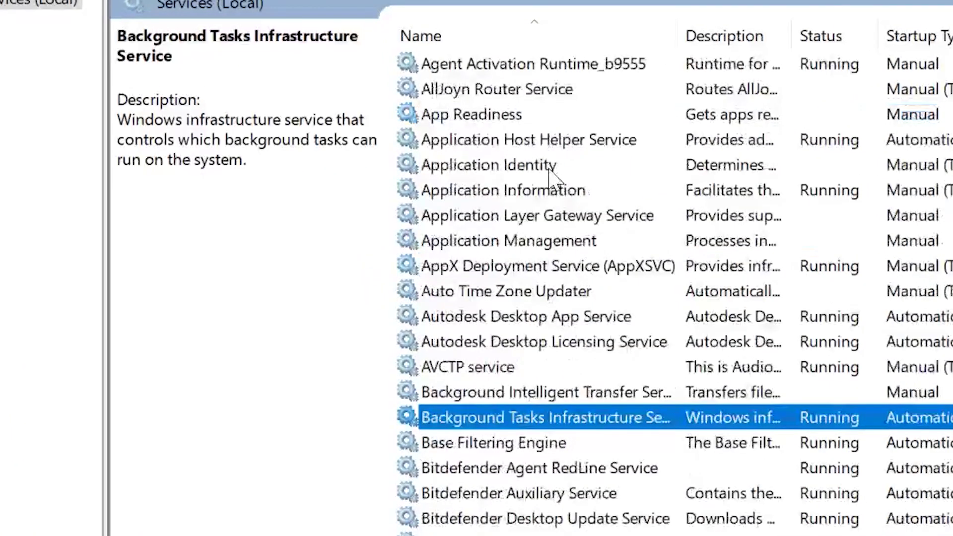
pyautogui.click(546, 167)
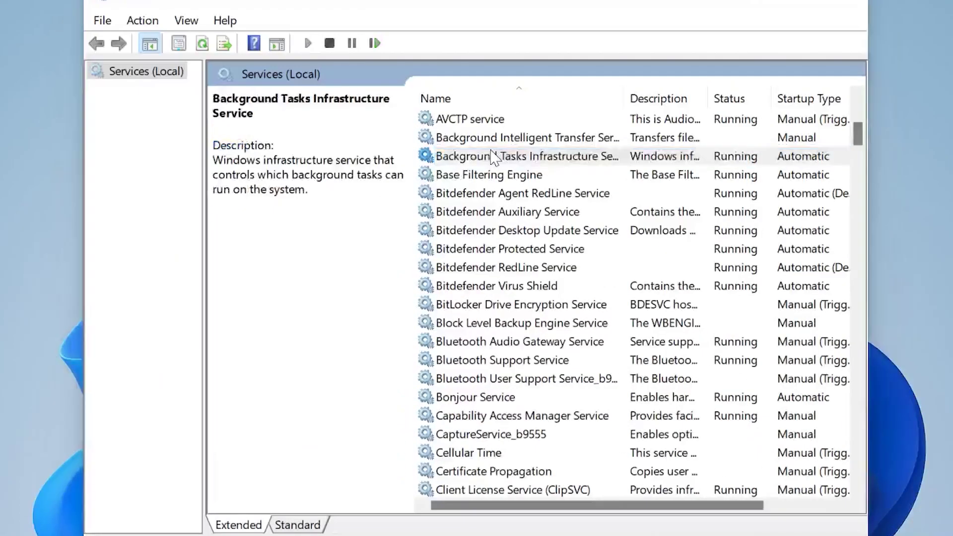
pyautogui.doubleClick(494, 155)
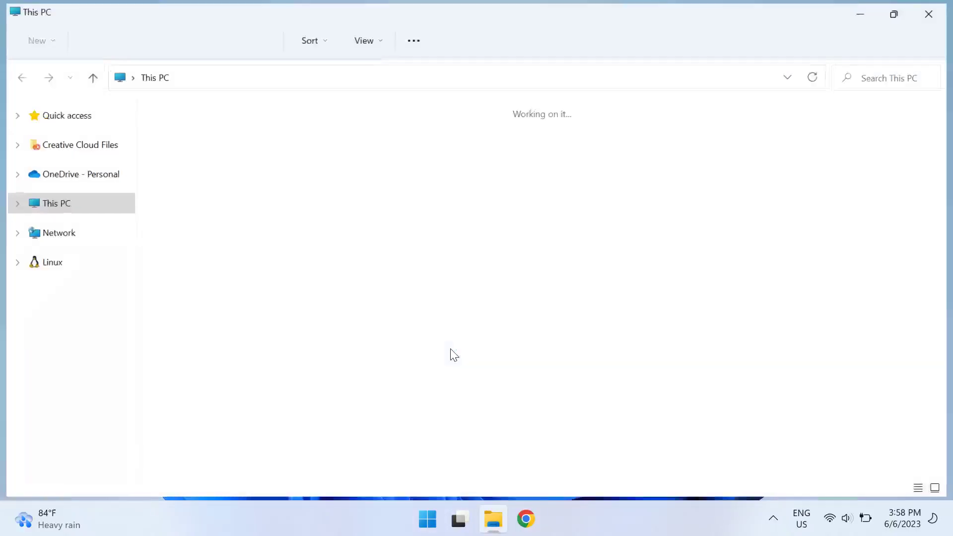
# - Browse to C:\WINDOWS and open the extended options menu for the SoftwareDistribution folder
pyautogui.doubleClick(272, 252)
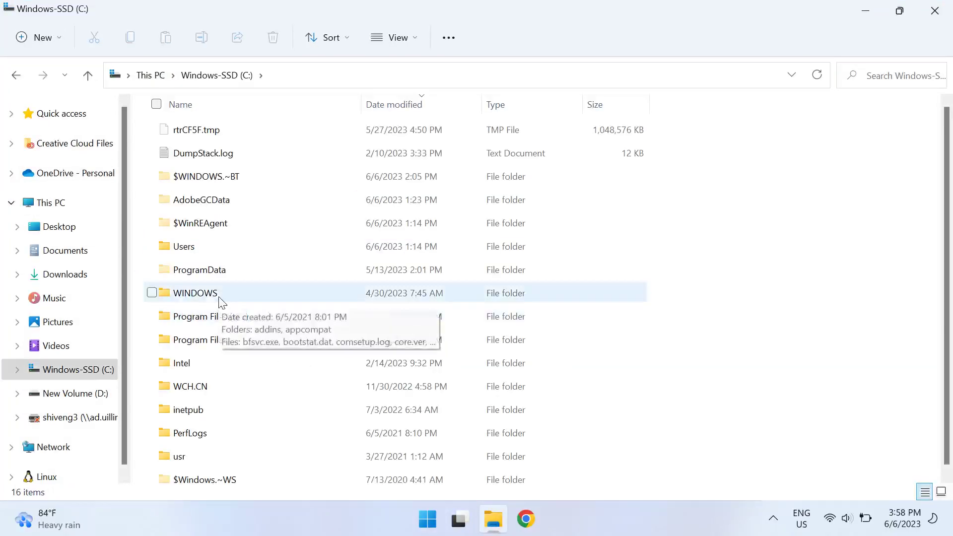
pyautogui.doubleClick(219, 298)
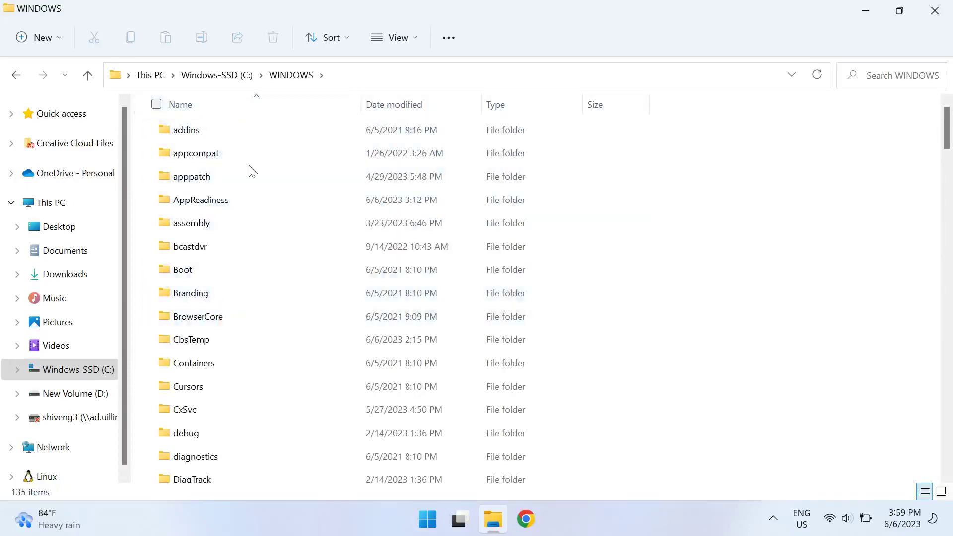
pyautogui.scroll(-20, 249, 171)
pyautogui.scroll(2, 270, 356)
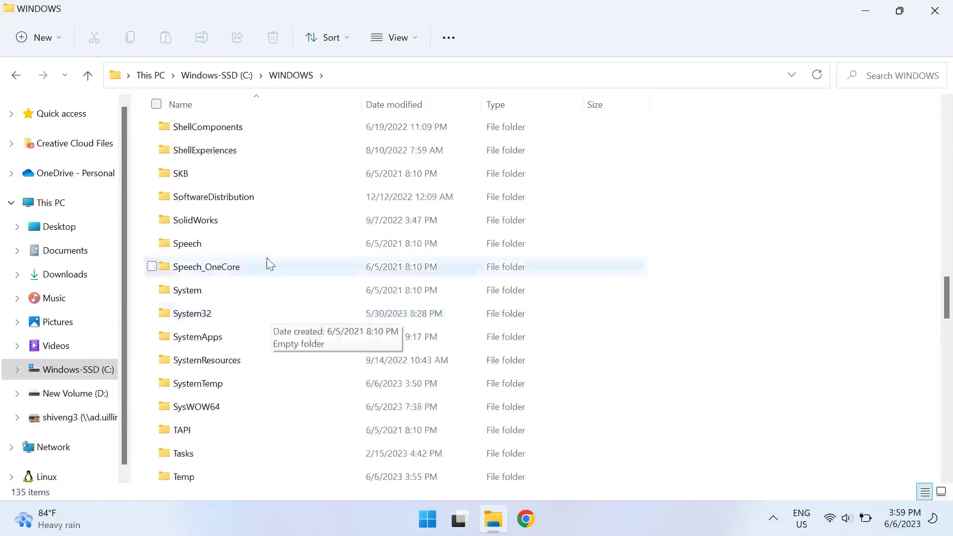
pyautogui.click(249, 202)
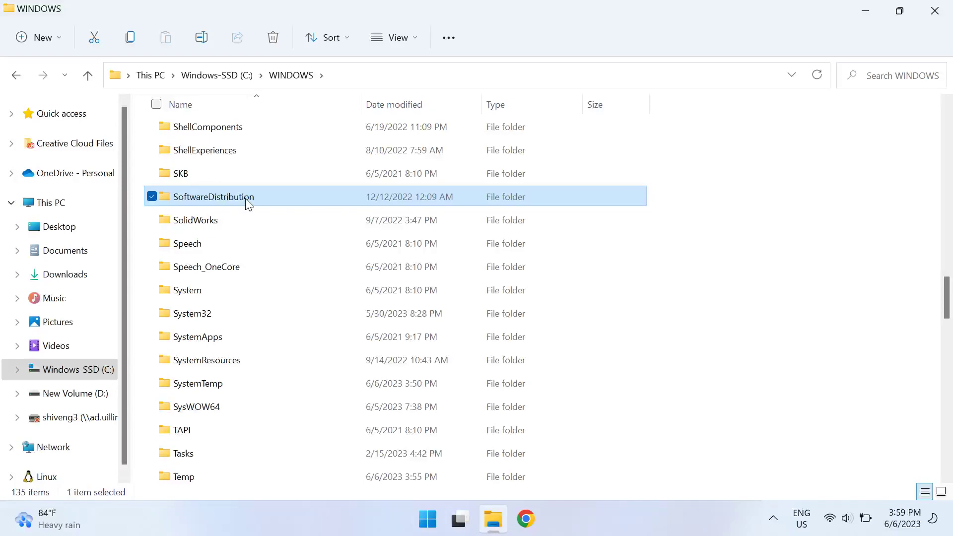
pyautogui.rightClick(245, 201)
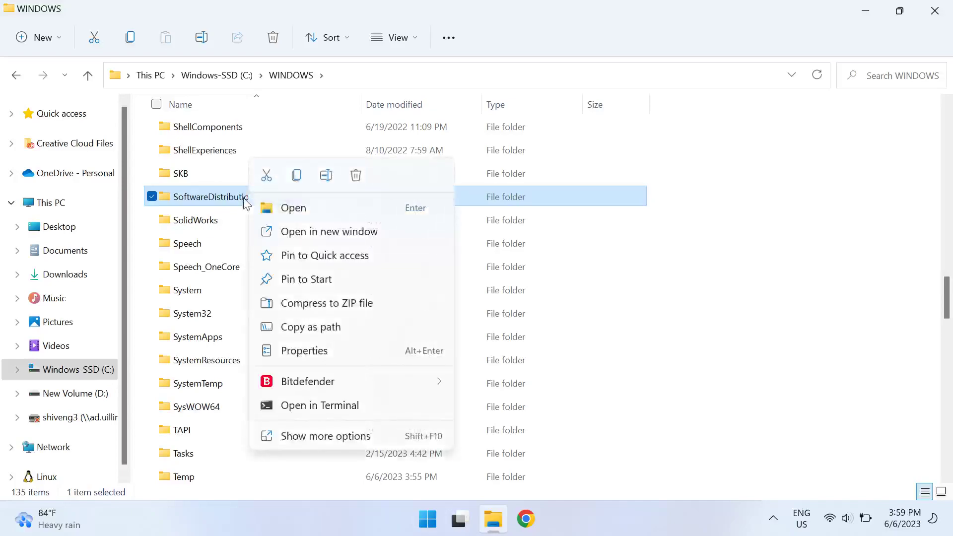
pyautogui.click(361, 437)
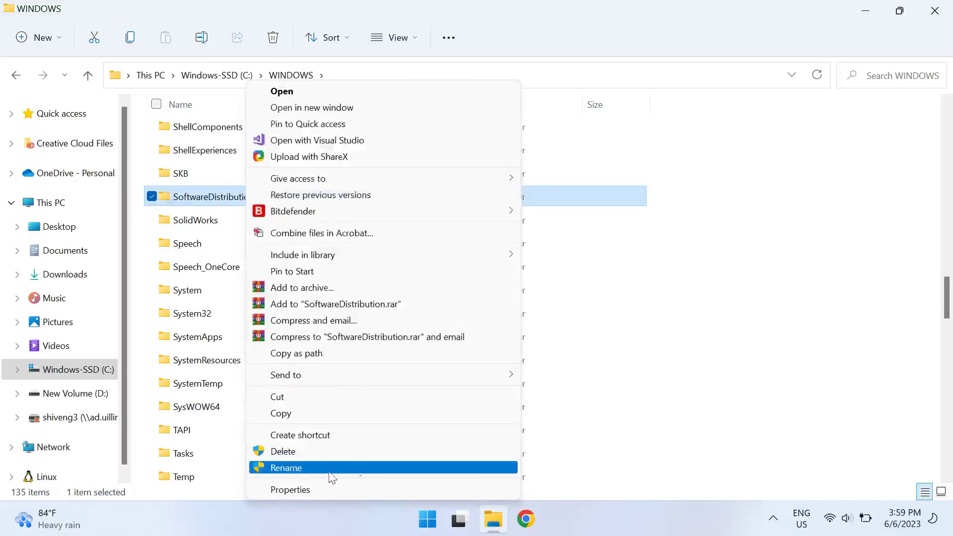
pyautogui.click(666, 418)
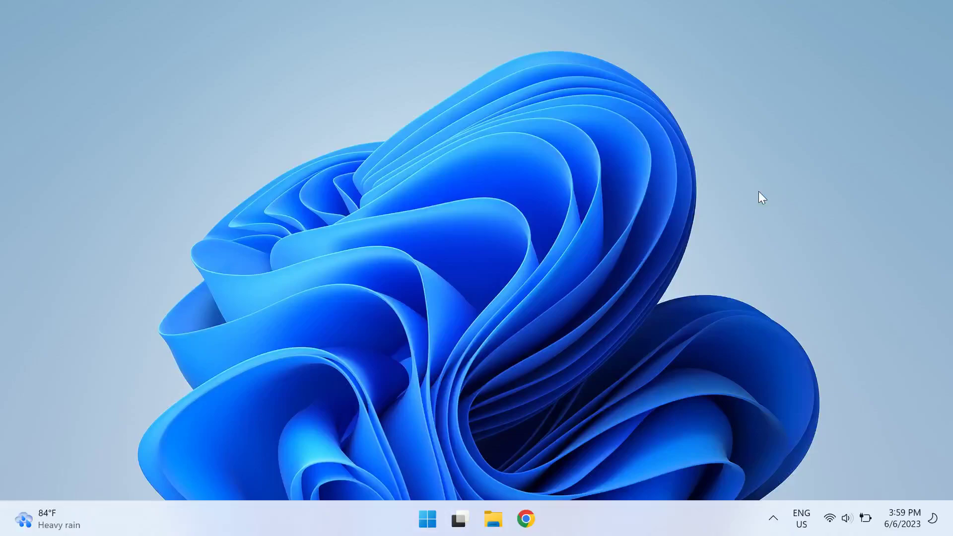
# - Turn Microsoft Defender Firewall off for the private network in Windows Security
pyautogui.press('super')
pyautogui.write('windo')
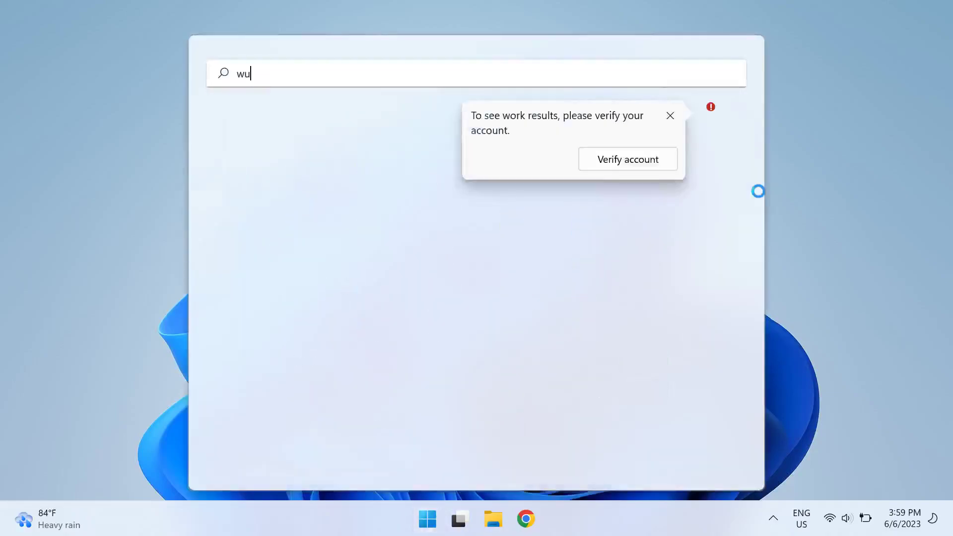
pyautogui.write('ws se')
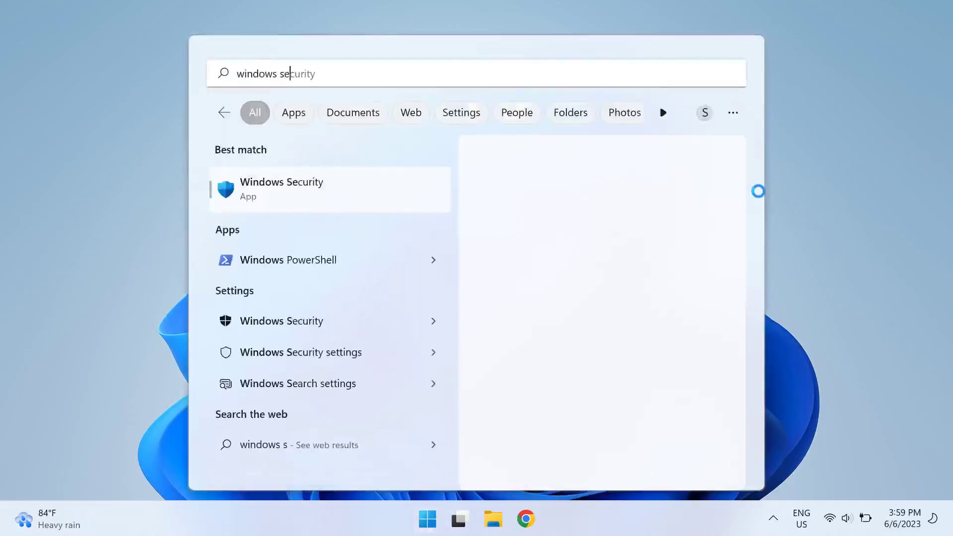
pyautogui.press('Return')
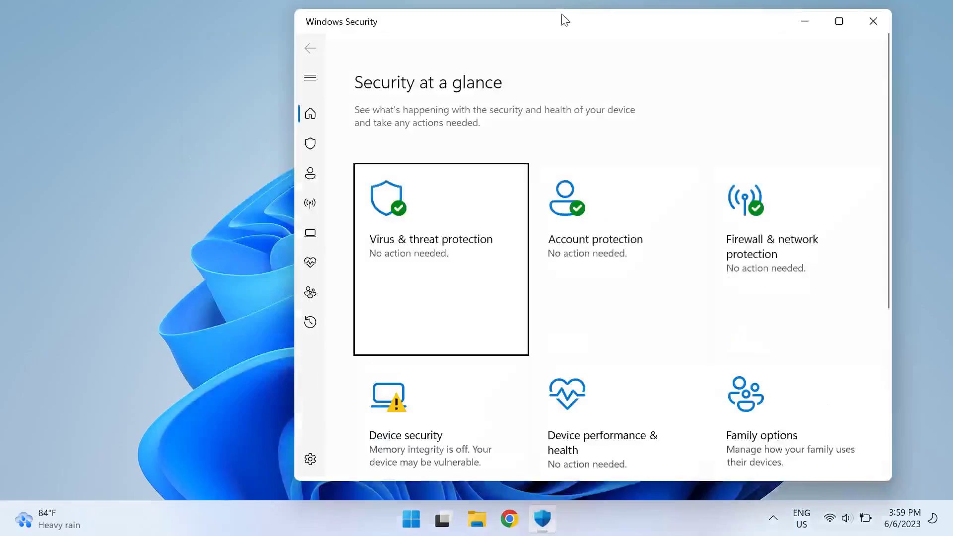
pyautogui.click(756, 269)
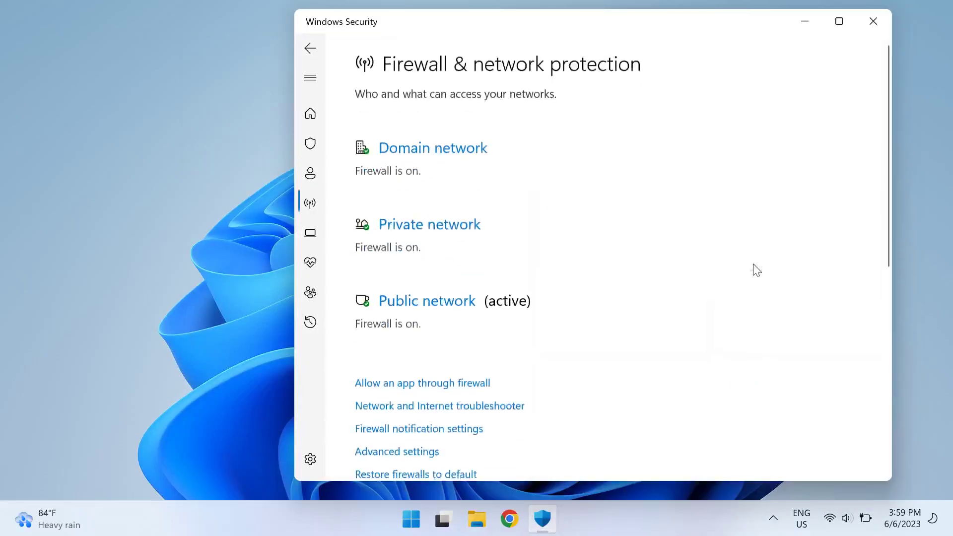
pyautogui.click(404, 226)
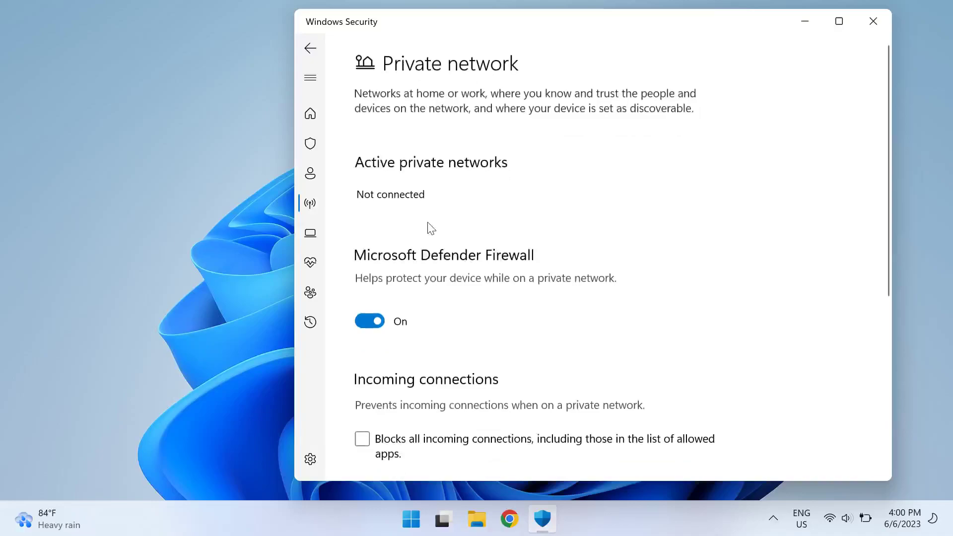
pyautogui.click(382, 318)
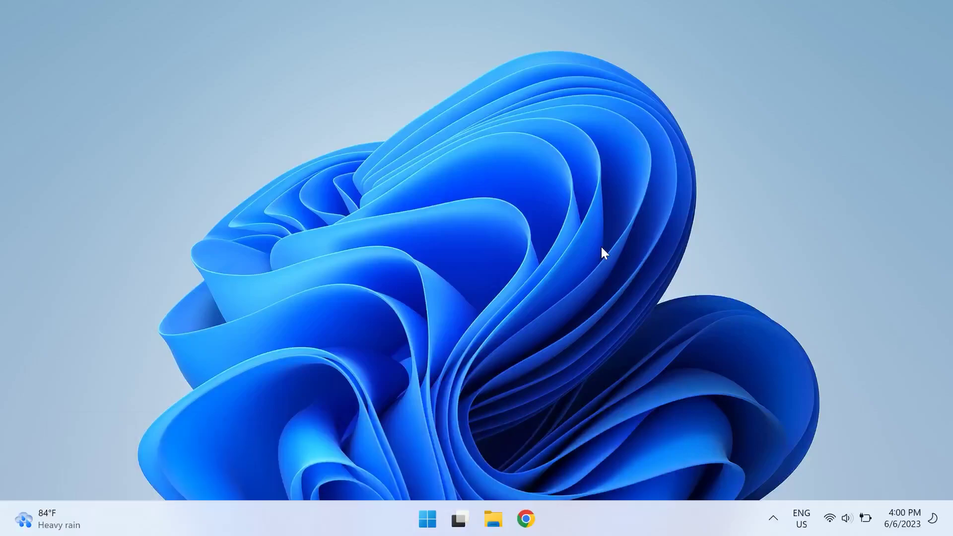
# - Run 'net stop bits' in a Command Prompt started as administrator
pyautogui.press('super')
pyautogui.write('comm')
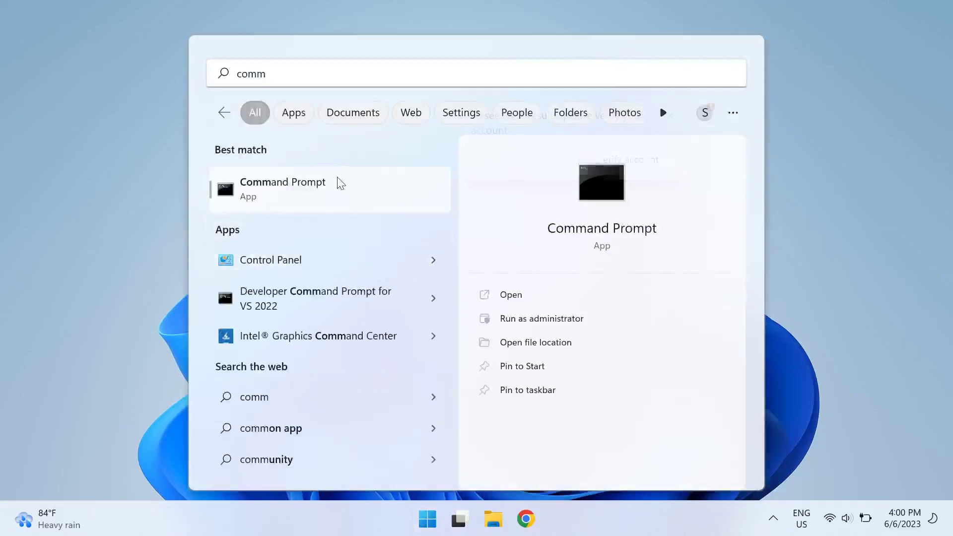
pyautogui.rightClick(348, 172)
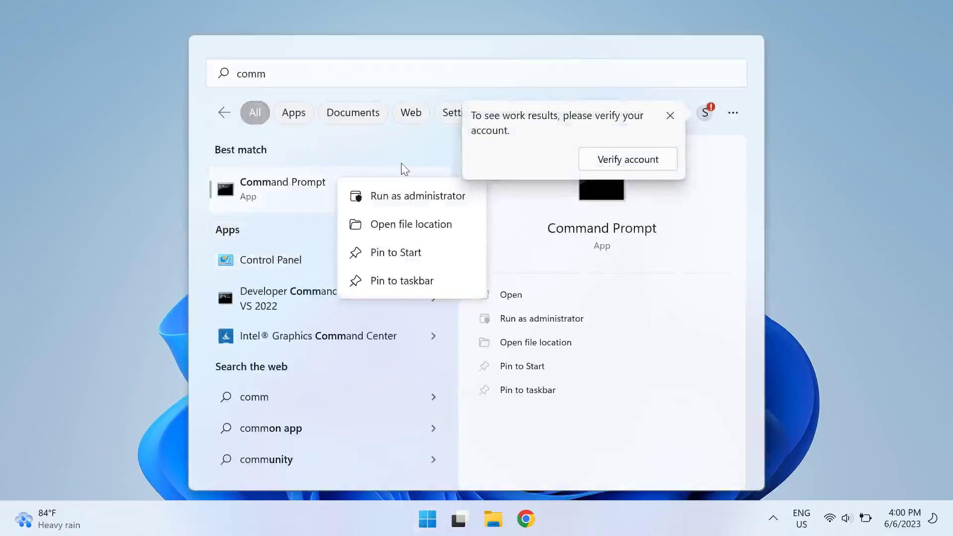
pyautogui.click(397, 203)
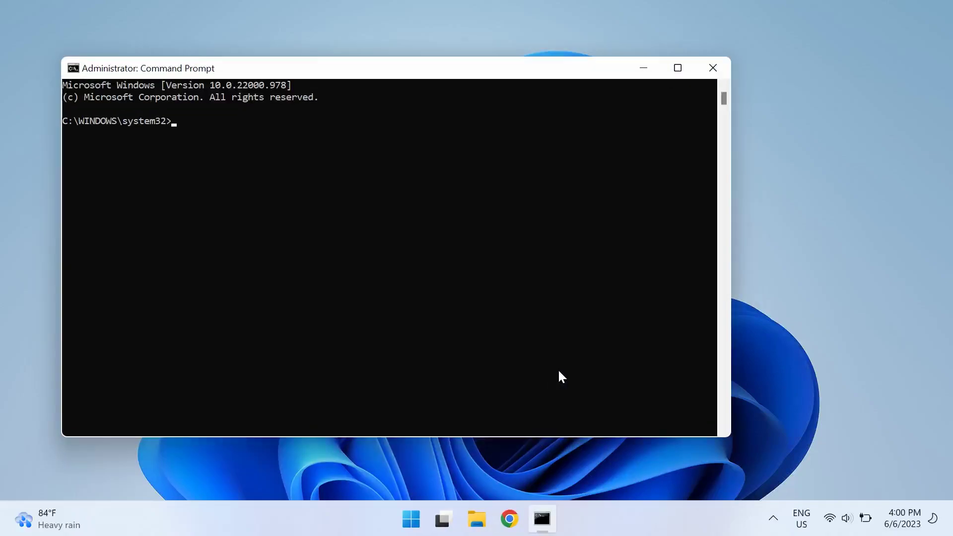
pyautogui.write('net sto')
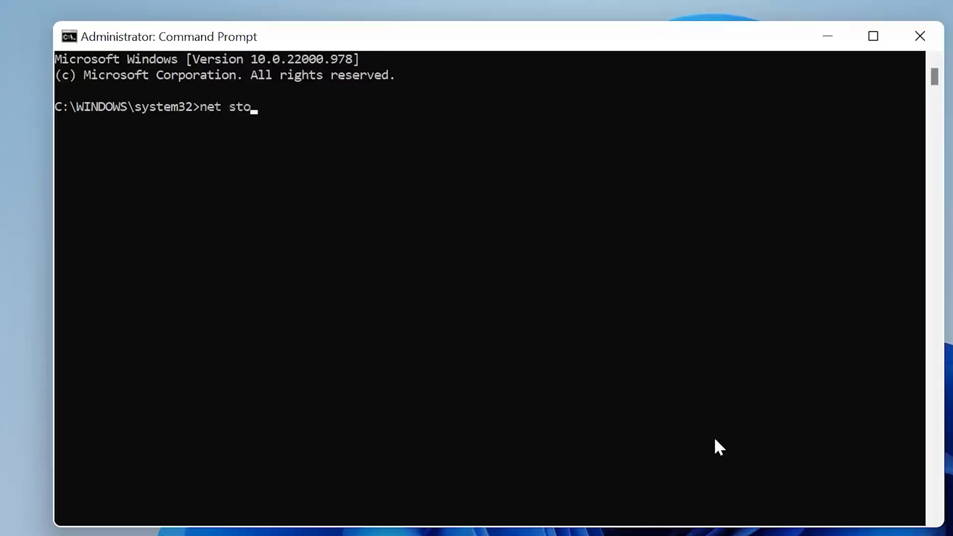
pyautogui.write('p bits')
pyautogui.press('Return')
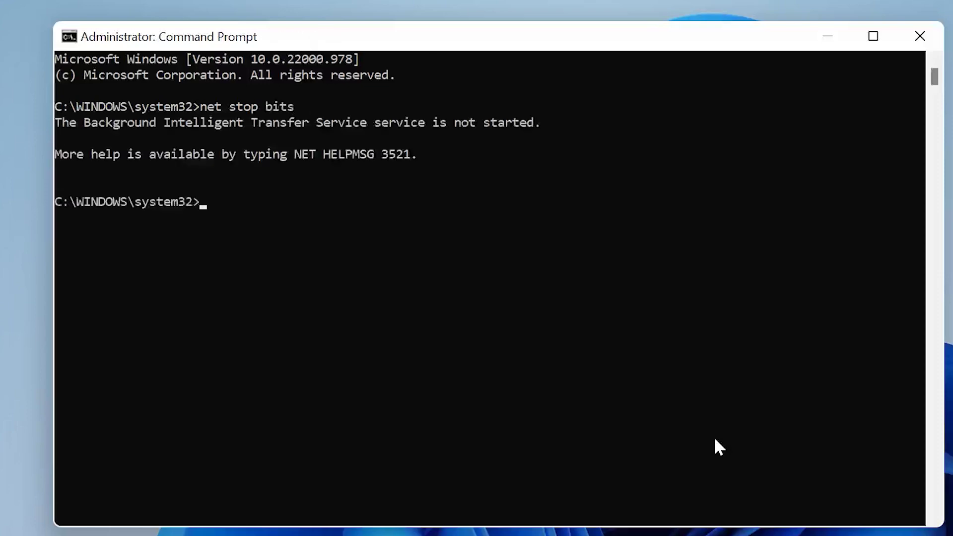
pyautogui.write('net stop')
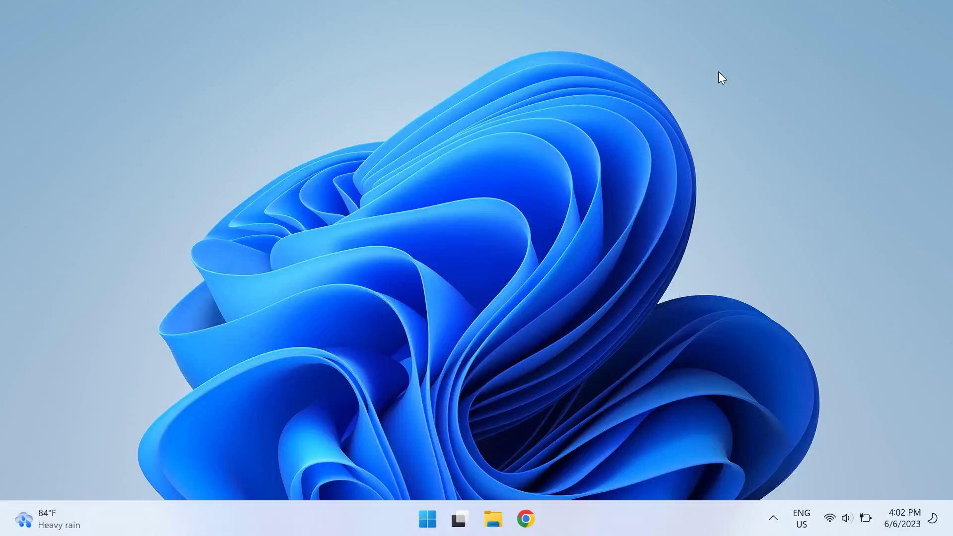
# - Launch regedit and reach HKLM\SOFTWARE\Microsoft\Windows\CurrentVersion\WindowsUpdate\OSUpgrade in the tree
pyautogui.press('super+r')
pyautogui.write('reg')
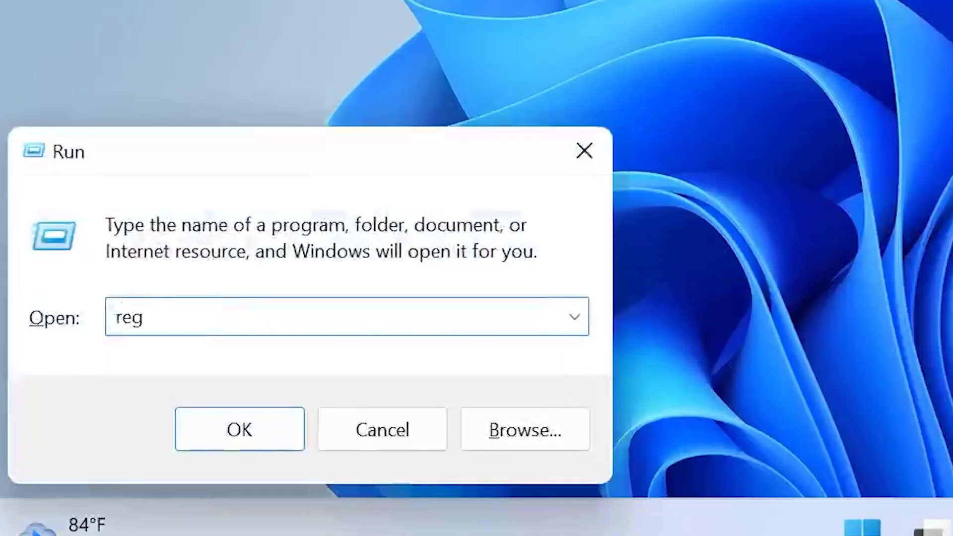
pyautogui.write('edit')
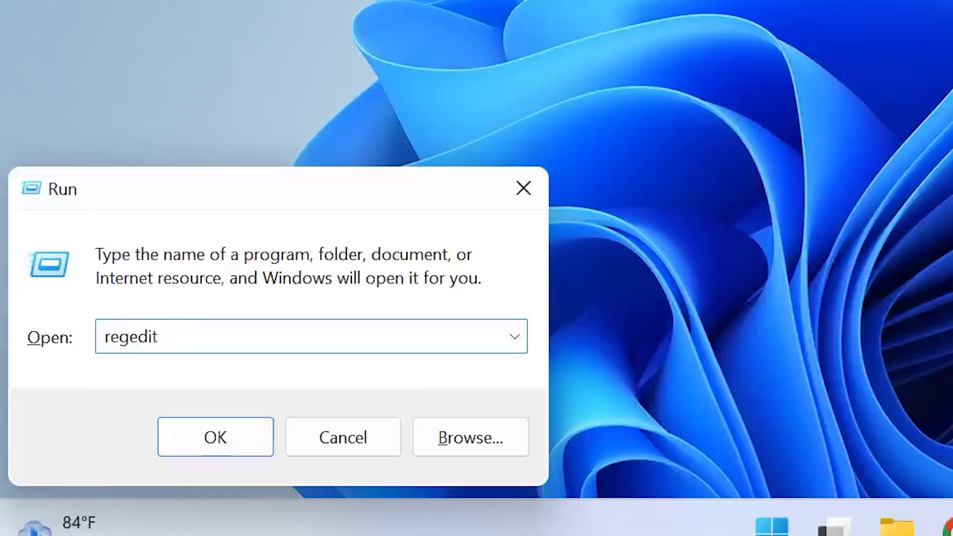
pyautogui.press('Return')
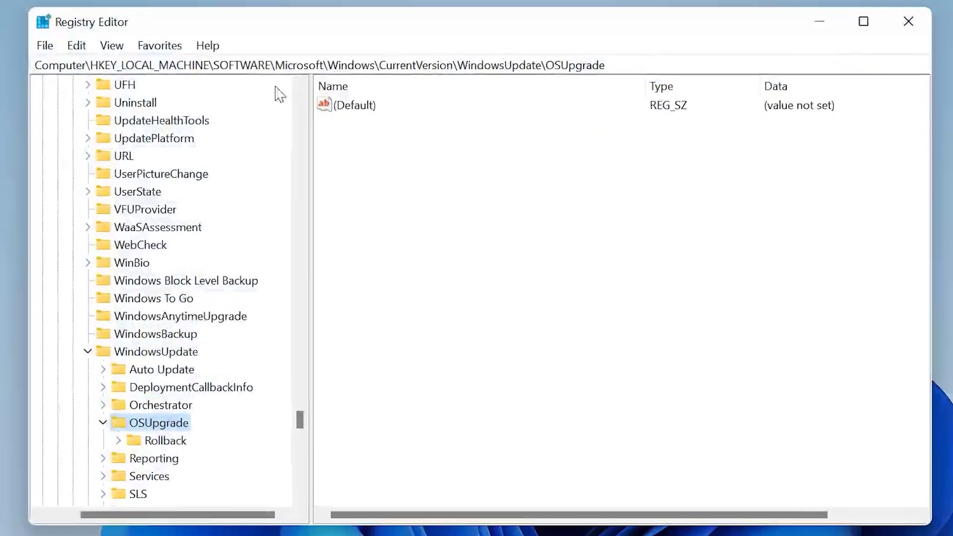
pyautogui.scroll(20, 98, 149)
pyautogui.scroll(-3, 161, 154)
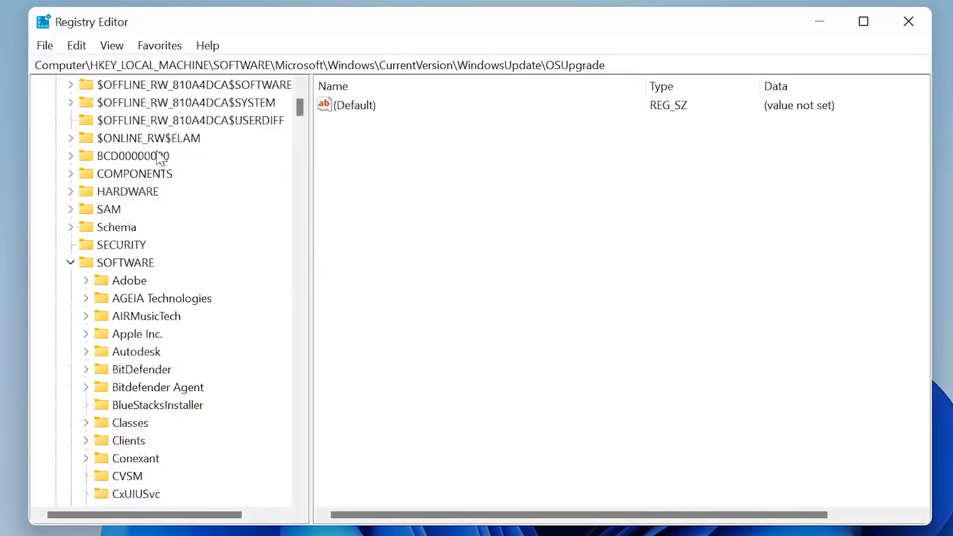
pyautogui.scroll(-10, 125, 272)
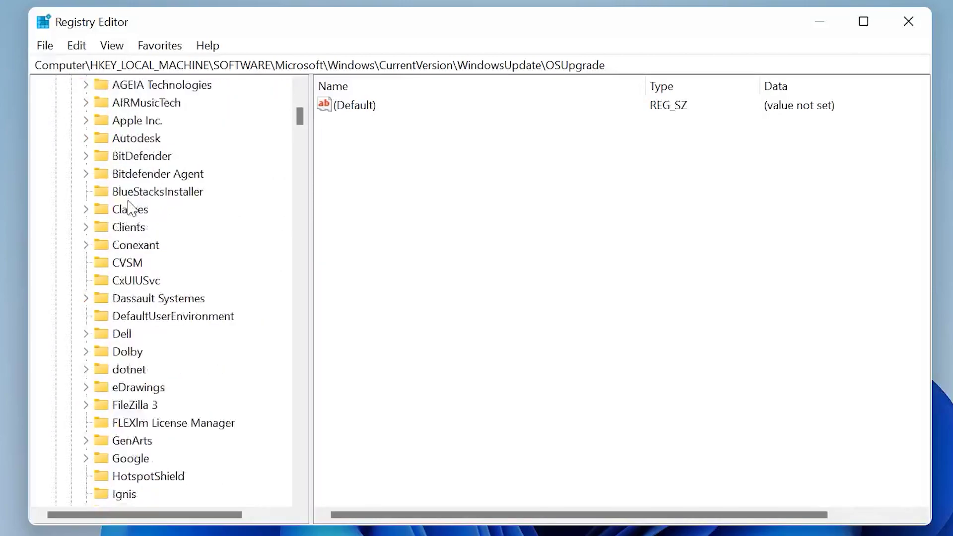
pyautogui.scroll(-20, 149, 347)
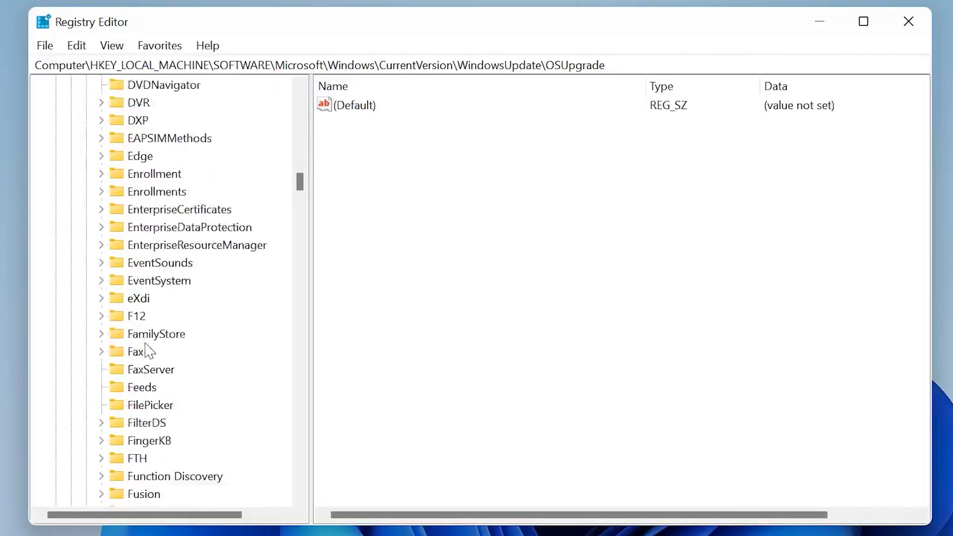
pyautogui.scroll(-20, 187, 315)
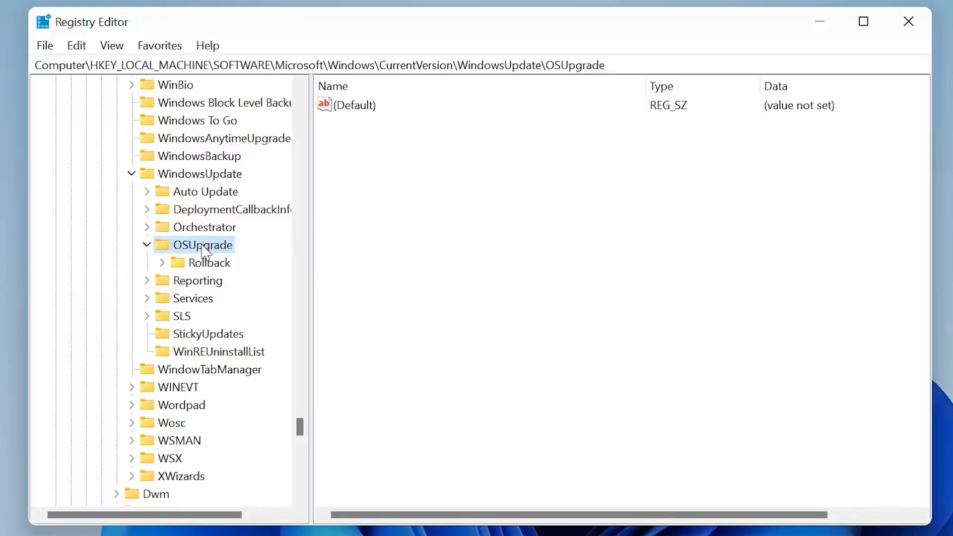
# - Create a new DWORD (32-bit) value named AllowOSUpgrade under OSUpgrade
pyautogui.rightClick(499, 203)
pyautogui.moveTo(514, 215)
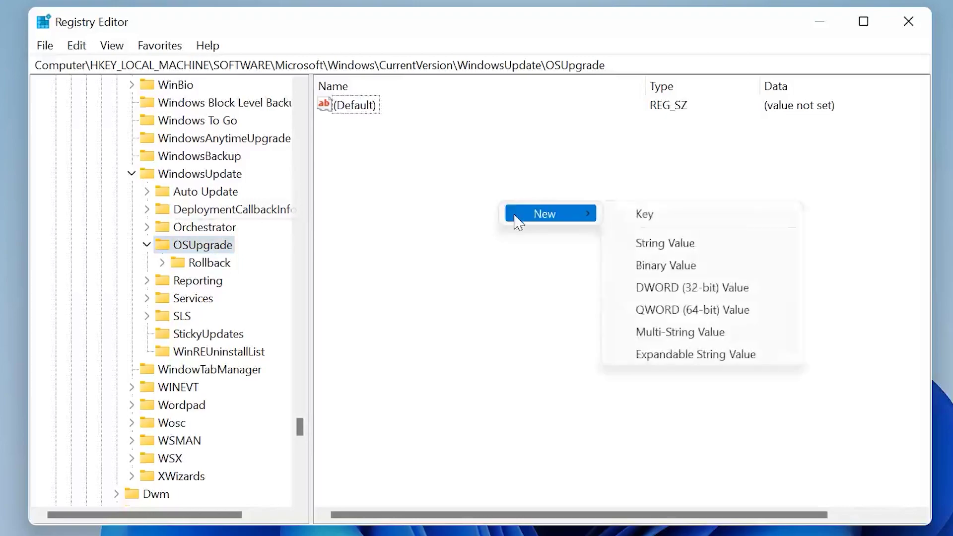
pyautogui.click(681, 289)
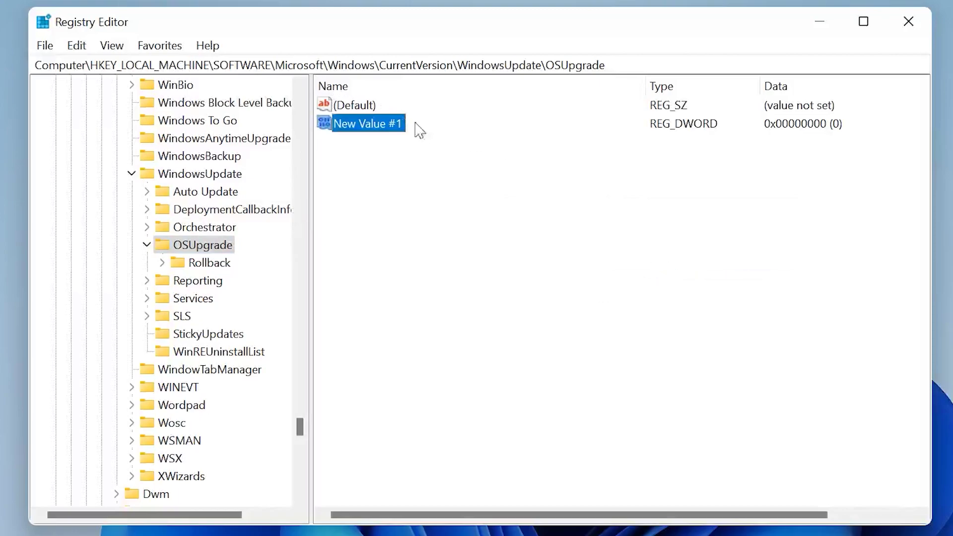
pyautogui.rightClick(407, 125)
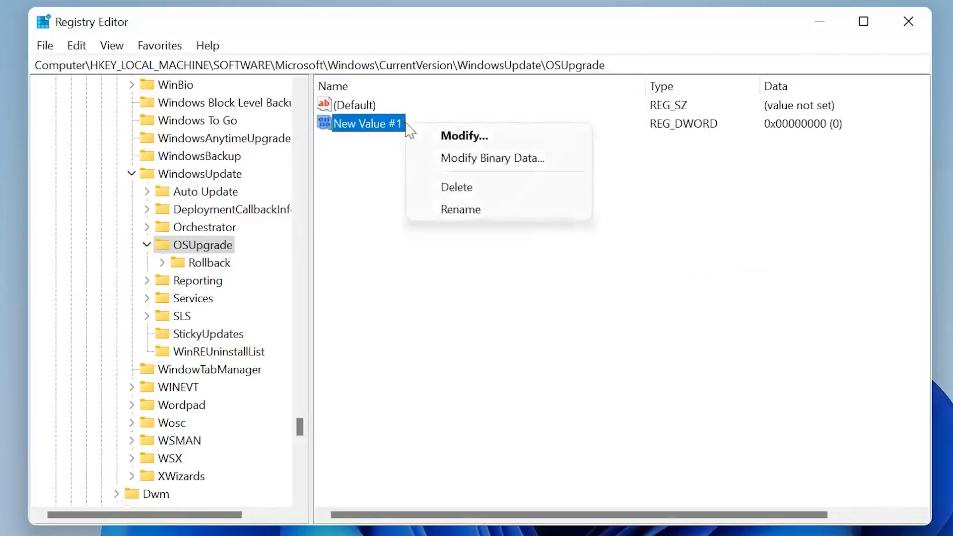
pyautogui.click(471, 134)
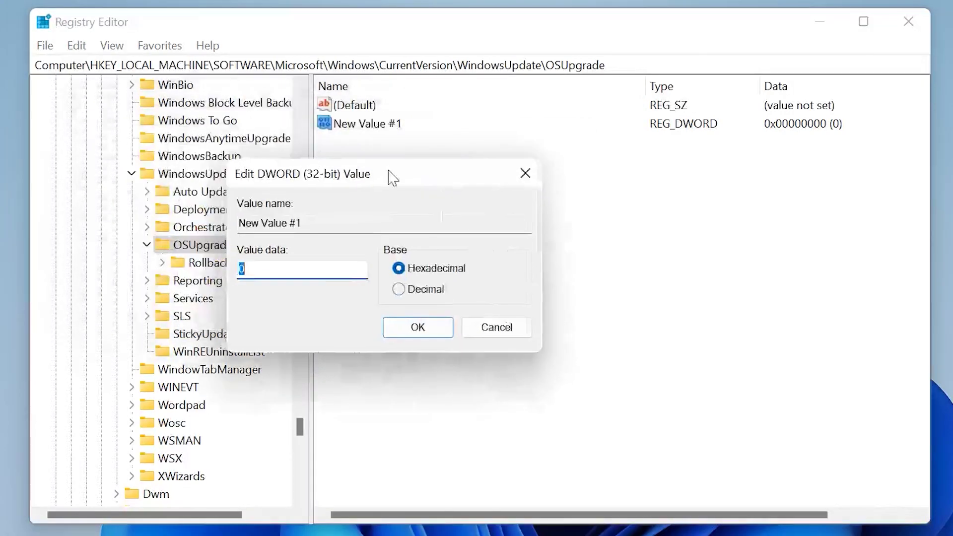
pyautogui.click(326, 227)
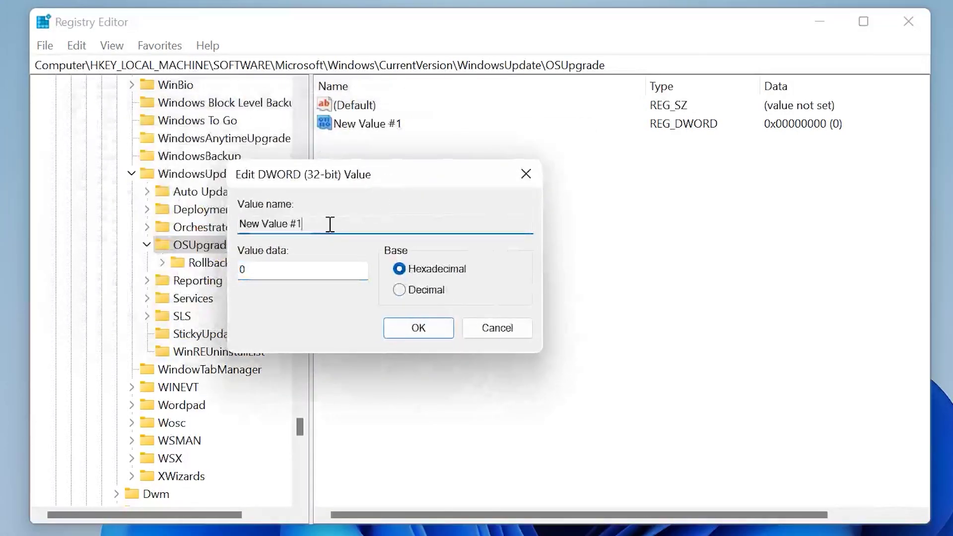
pyautogui.write('Al')
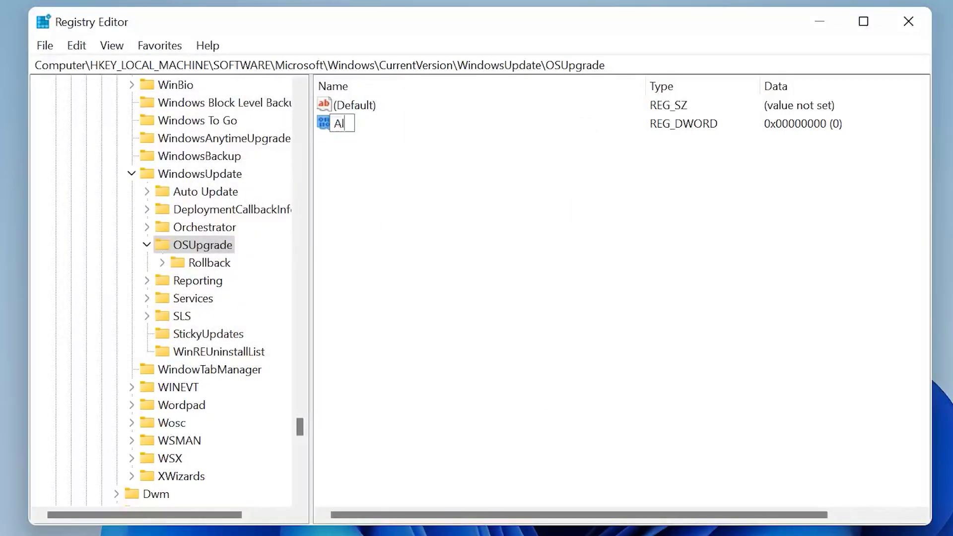
pyautogui.write('lowOSUpgrade')
pyautogui.press('Return')
# - Set AllowOSUpgrade's value data to 1
pyautogui.rightClick(409, 124)
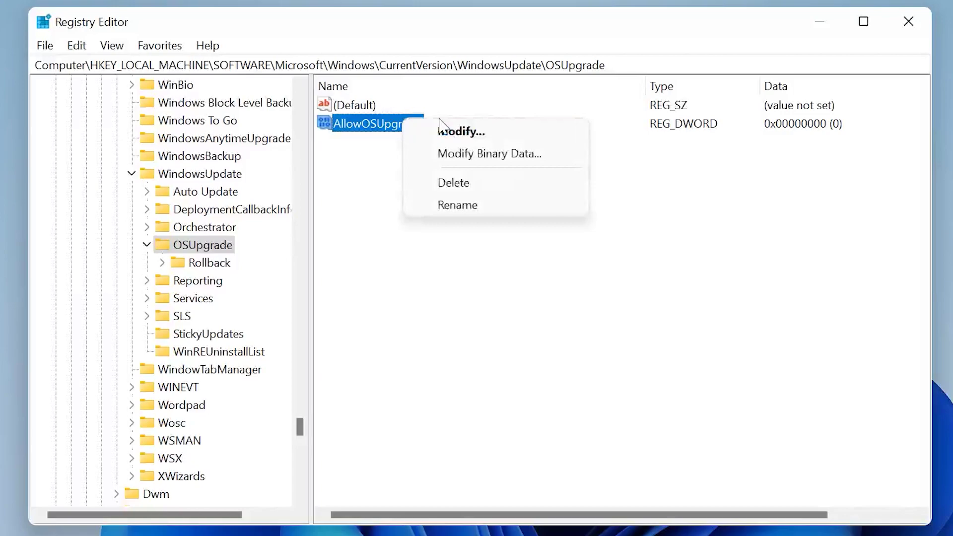
pyautogui.click(454, 130)
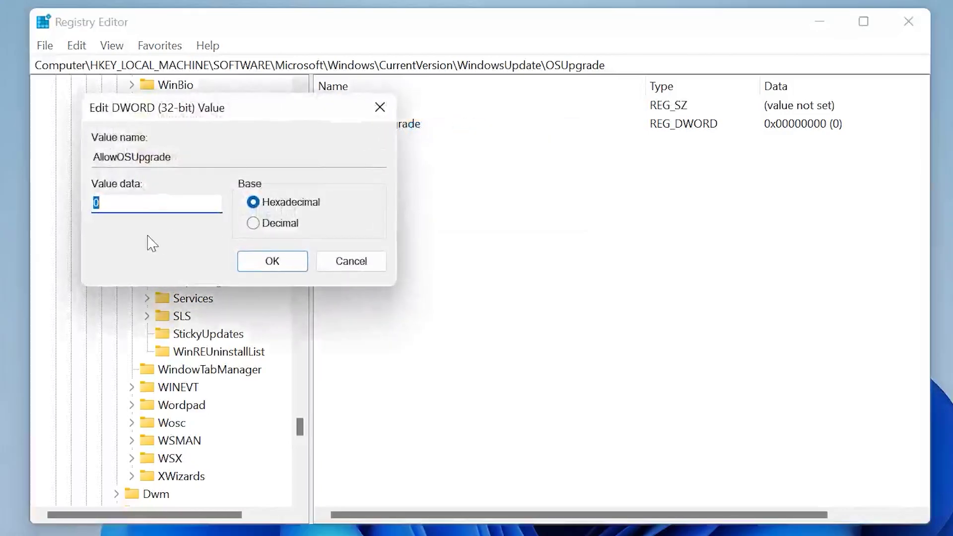
pyautogui.write('1')
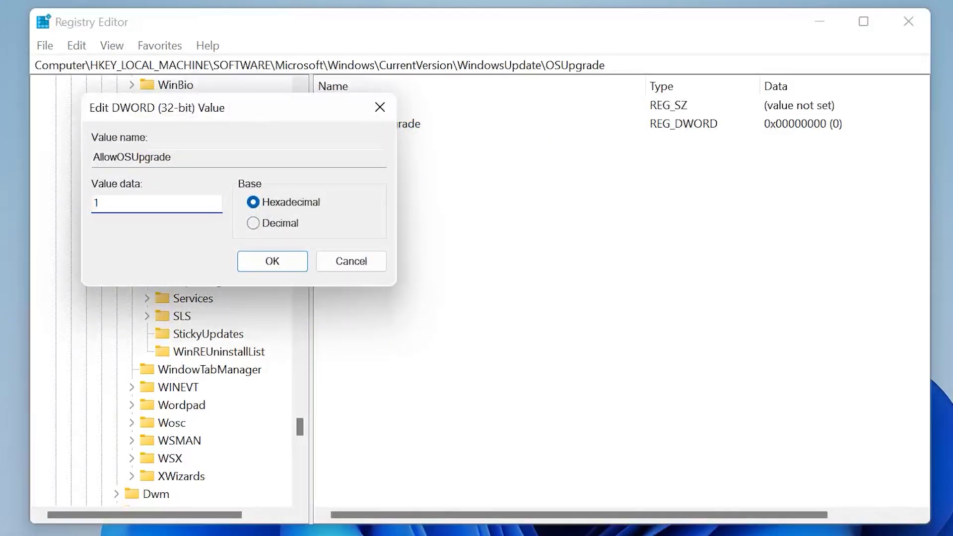
pyautogui.click(250, 259)
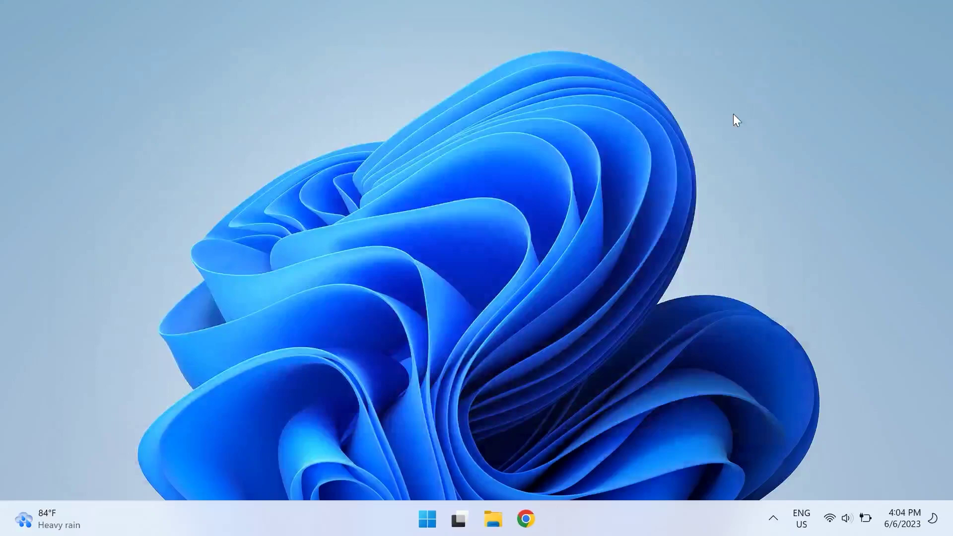
# - Open System Configuration via msconfig and untick Load startup items
pyautogui.press('super+r')
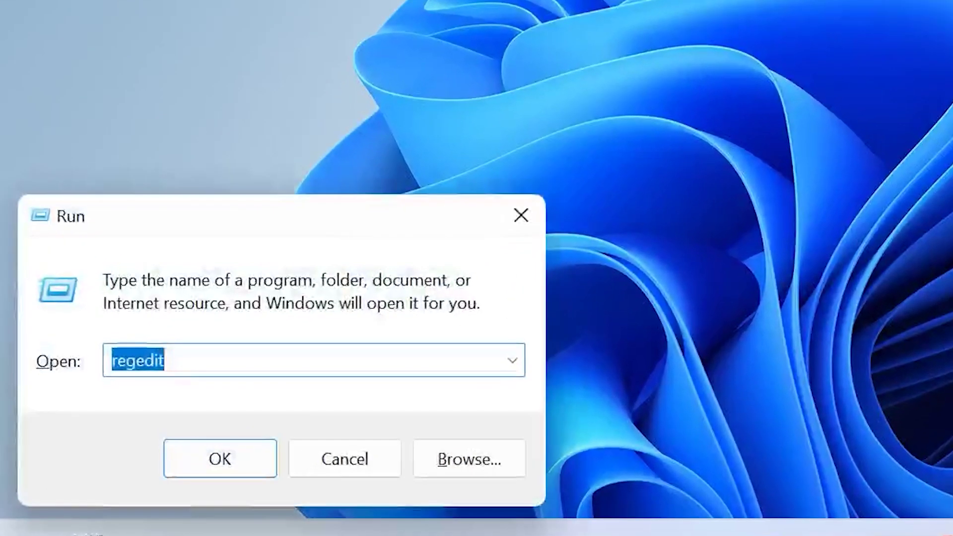
pyautogui.write('msconfig')
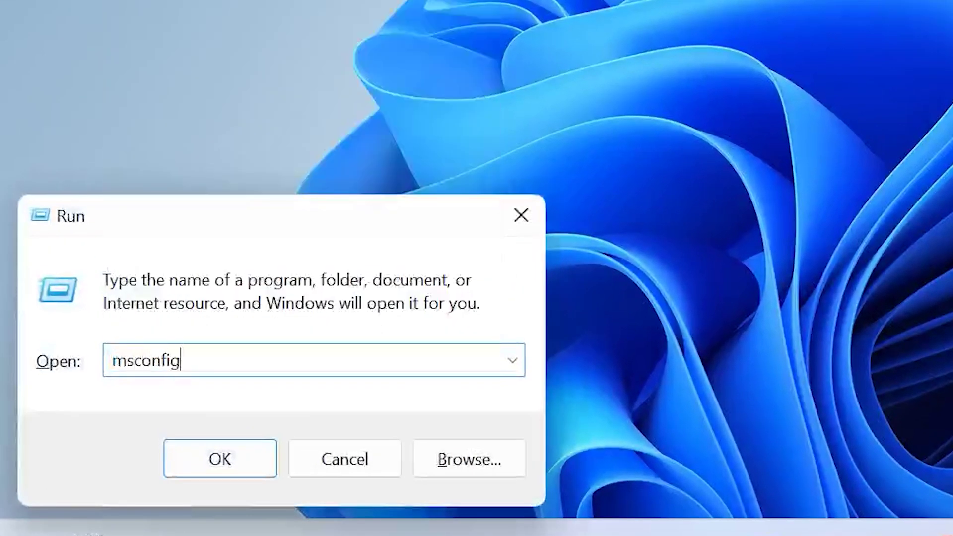
pyautogui.press('Return')
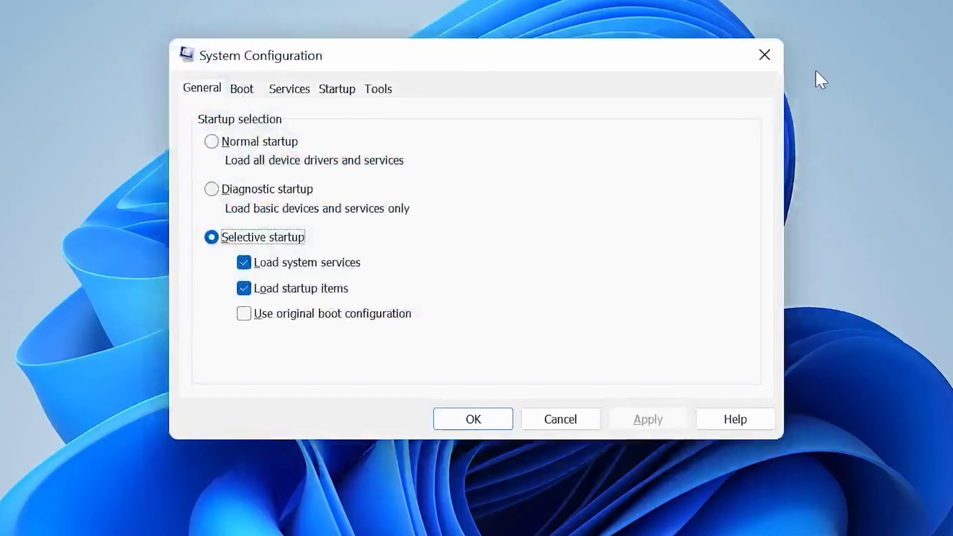
pyautogui.click(329, 290)
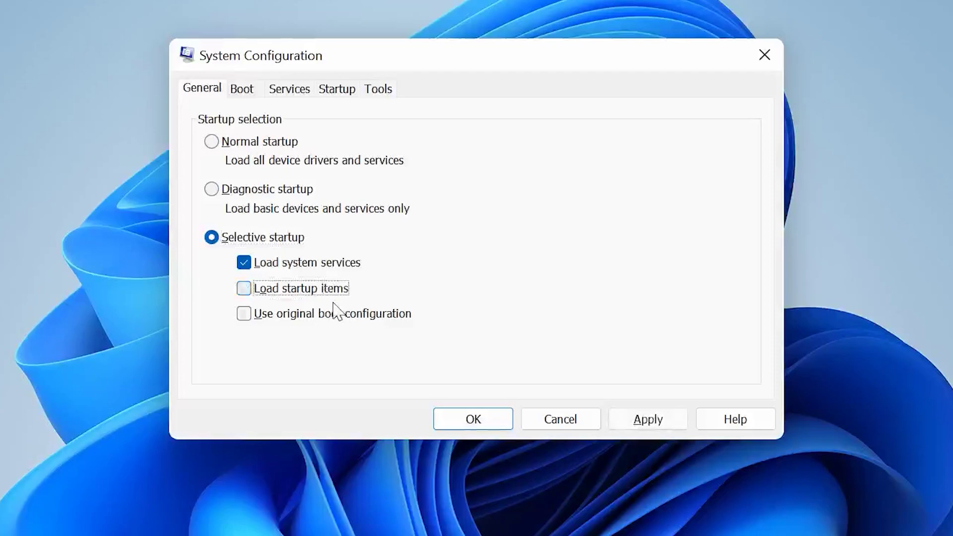
# - Hide Microsoft services, disable all remaining services, apply, then close without keeping later re-ticks
pyautogui.click(279, 94)
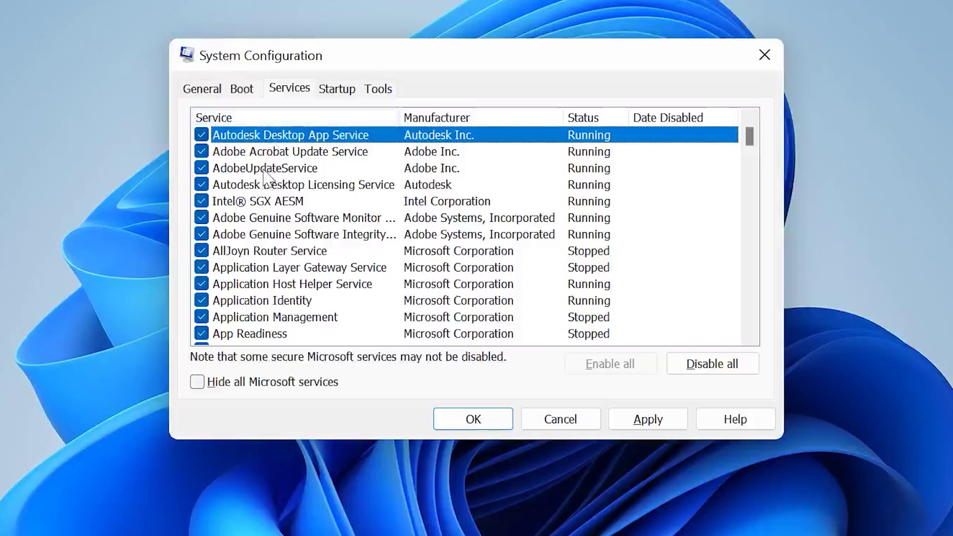
pyautogui.click(197, 382)
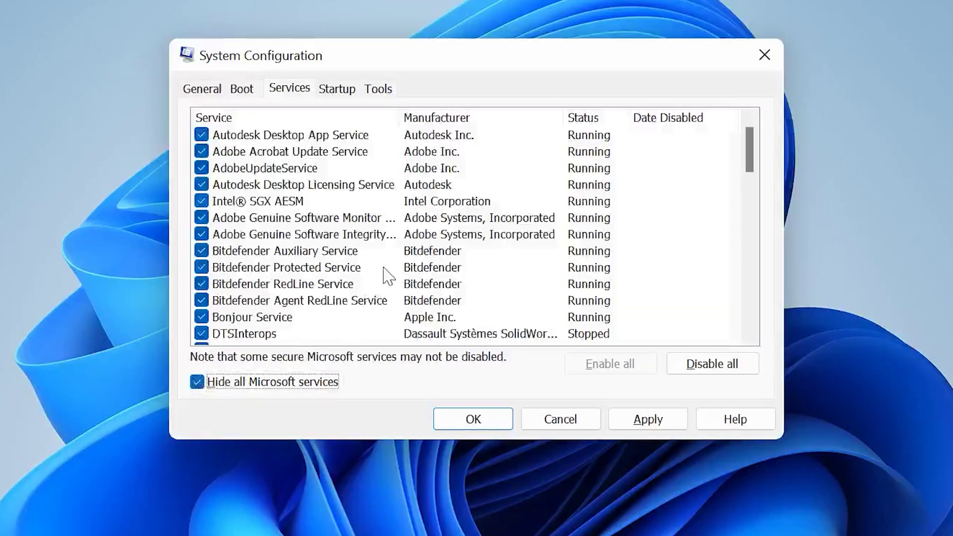
pyautogui.click(719, 370)
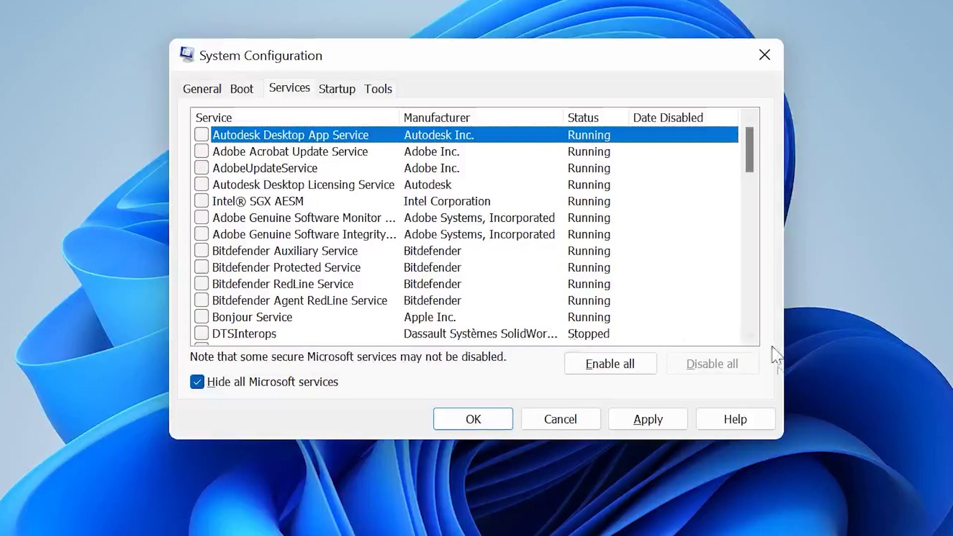
pyautogui.click(651, 426)
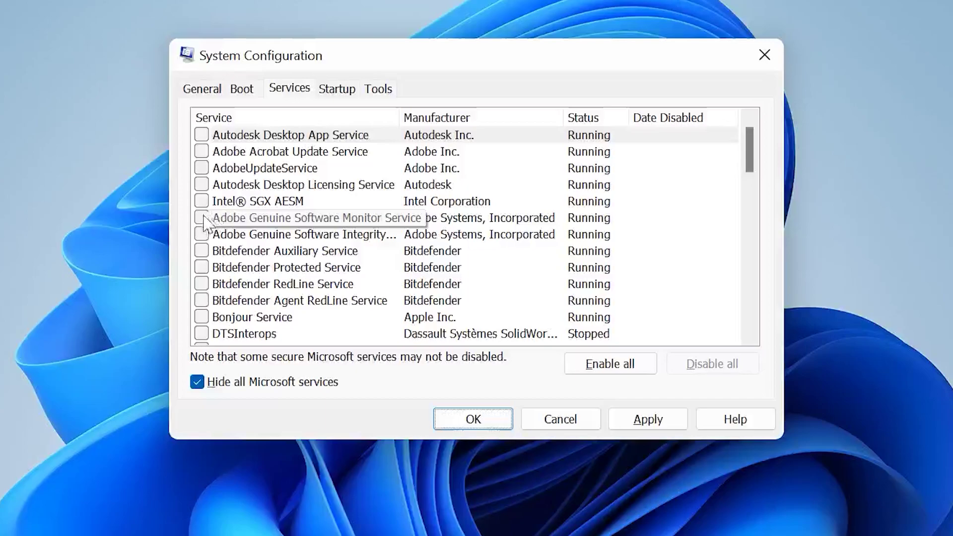
pyautogui.click(201, 218)
pyautogui.click(201, 235)
pyautogui.click(203, 250)
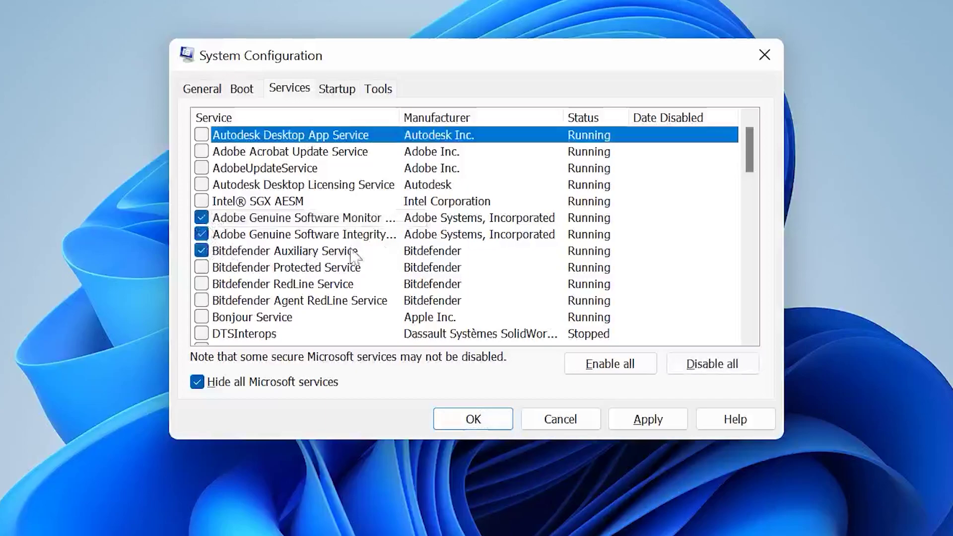
pyautogui.click(563, 421)
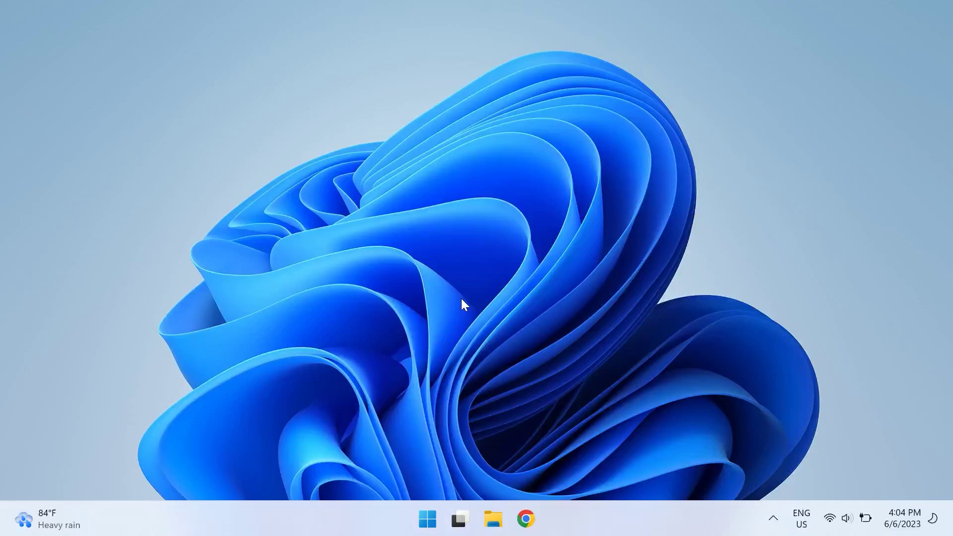
# - Open an elevated Command Prompt and run dism /online /cleanup-image /checkhealth
pyautogui.press('super')
pyautogui.write('com')
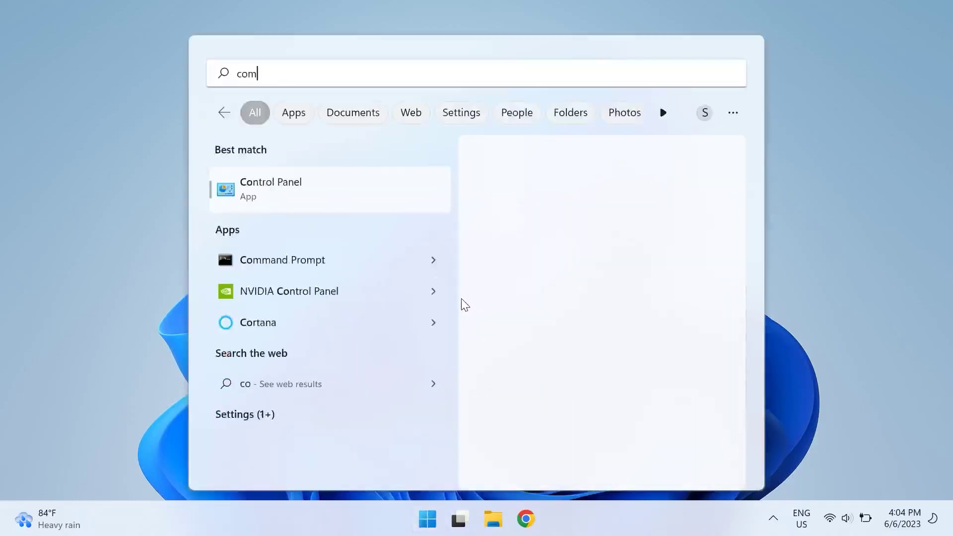
pyautogui.rightClick(335, 200)
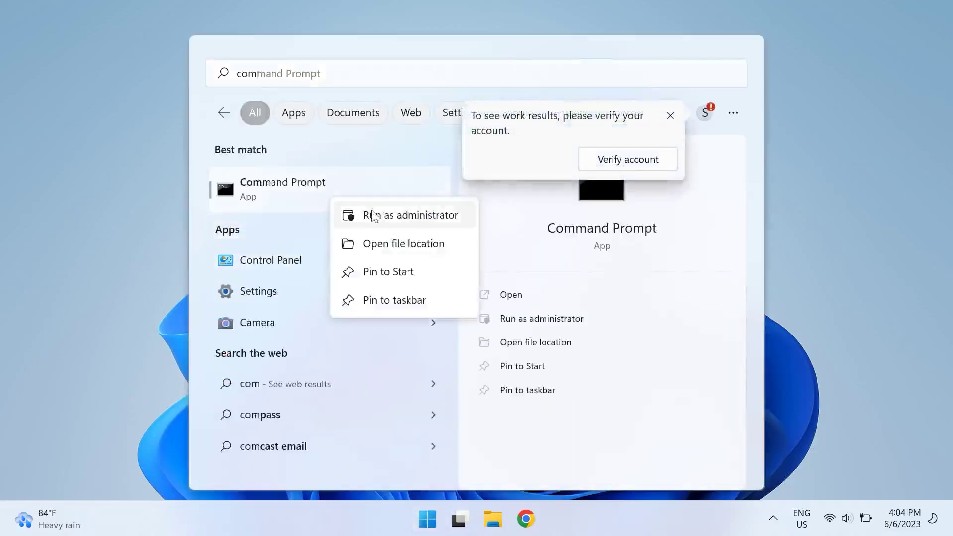
pyautogui.click(372, 216)
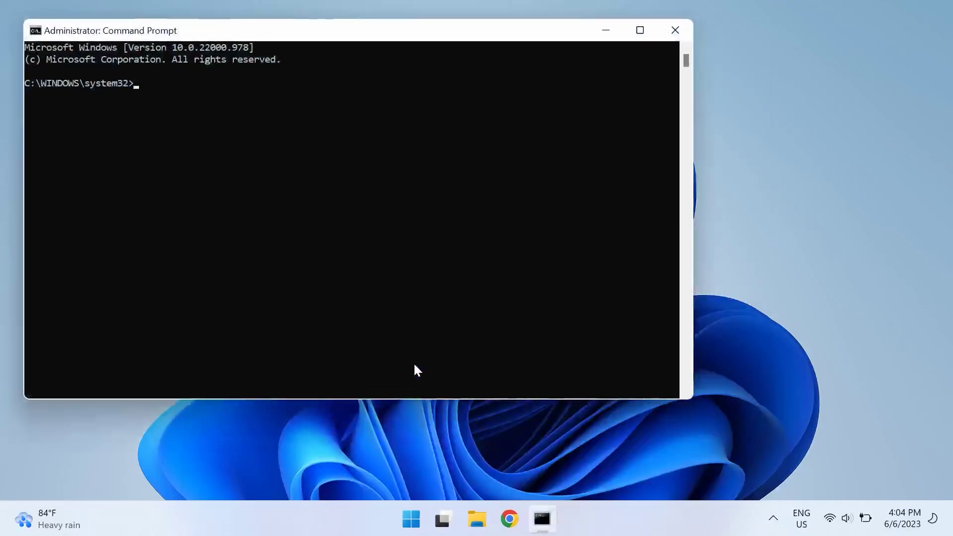
pyautogui.write('di')
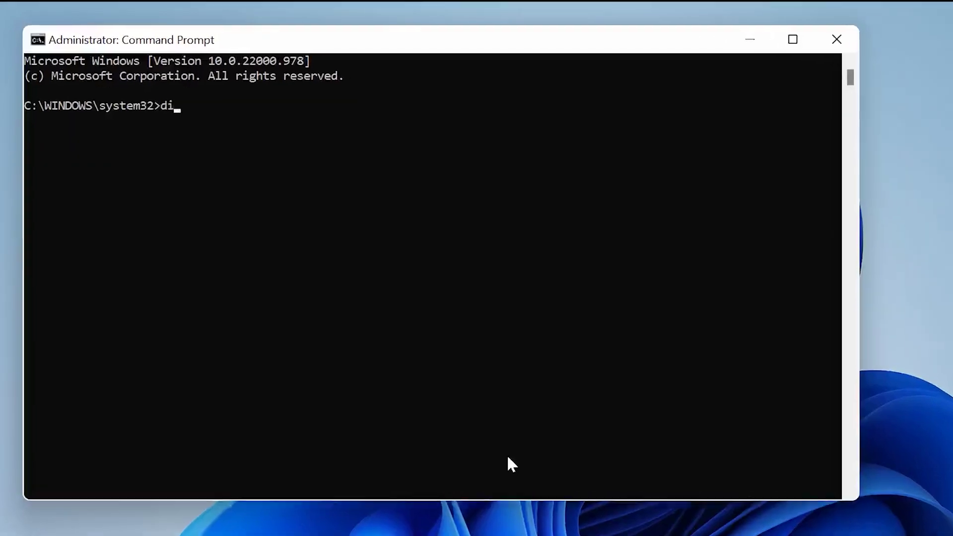
pyautogui.write('sm /')
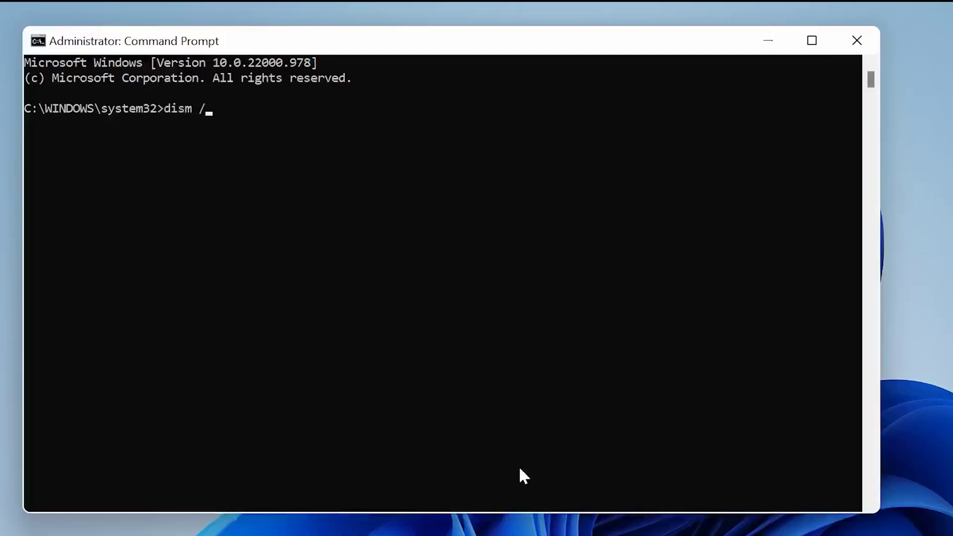
pyautogui.write('online /cleanup')
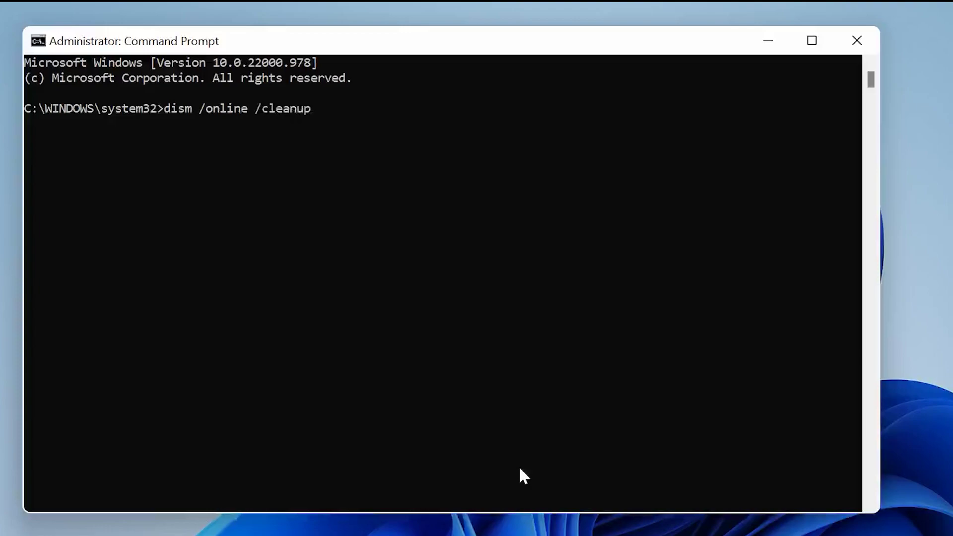
pyautogui.write('-image /check')
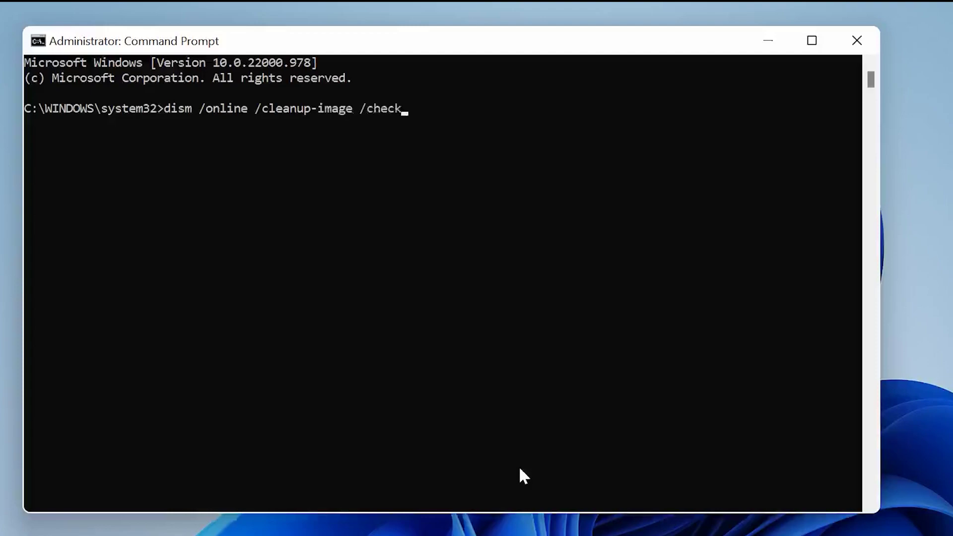
pyautogui.write('health')
pyautogui.press('Return')
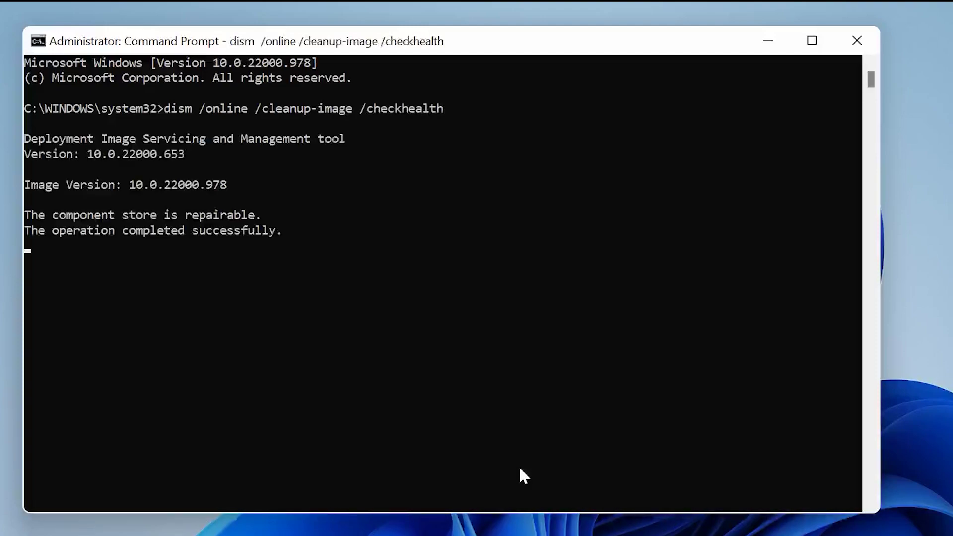
# - Edit the previous DISM command to run dism /online /cleanup-image /scanhealth
pyautogui.press('Up')
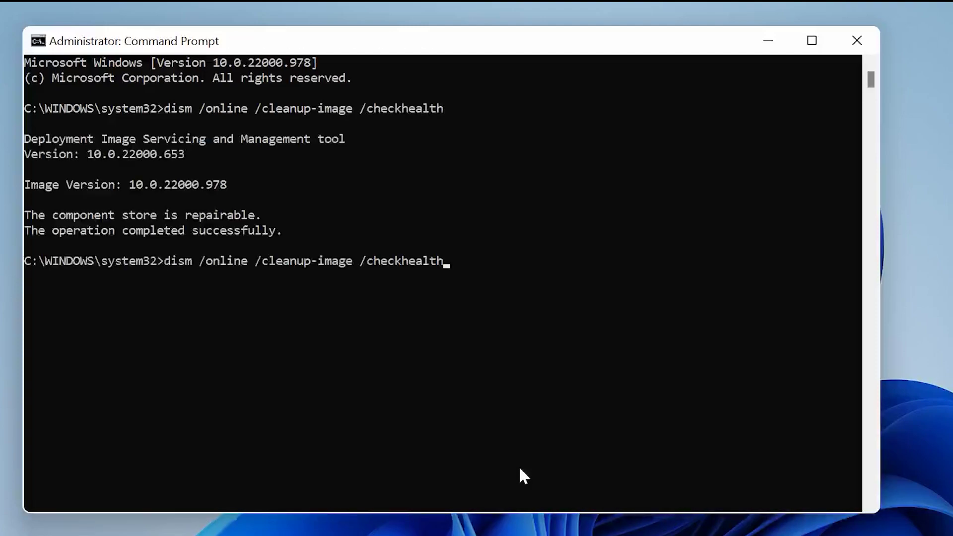
pyautogui.press('BackSpace')
pyautogui.press('BackSpace')
pyautogui.press('BackSpace')
pyautogui.press('BackSpace')
pyautogui.press('BackSpace')
pyautogui.press('BackSpace')
pyautogui.press('BackSpace')
pyautogui.press('BackSpace')
pyautogui.press('BackSpace')
pyautogui.press('BackSpace')
pyautogui.press('BackSpace')
pyautogui.write('scanhealth')
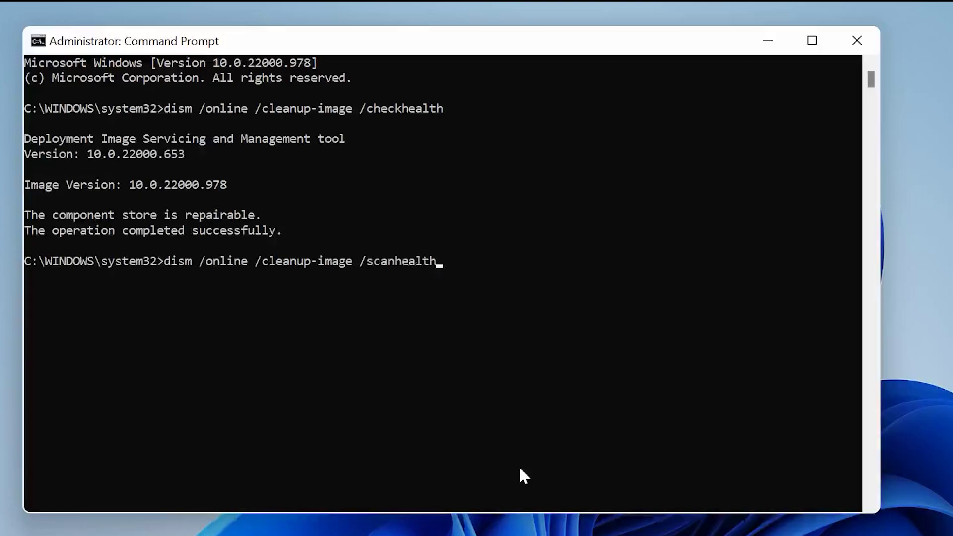
pyautogui.press('Return')
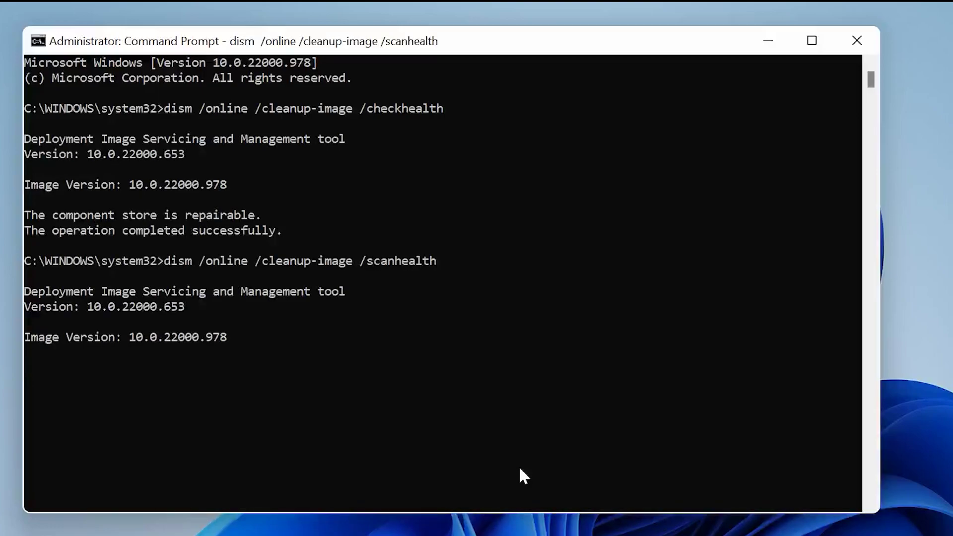